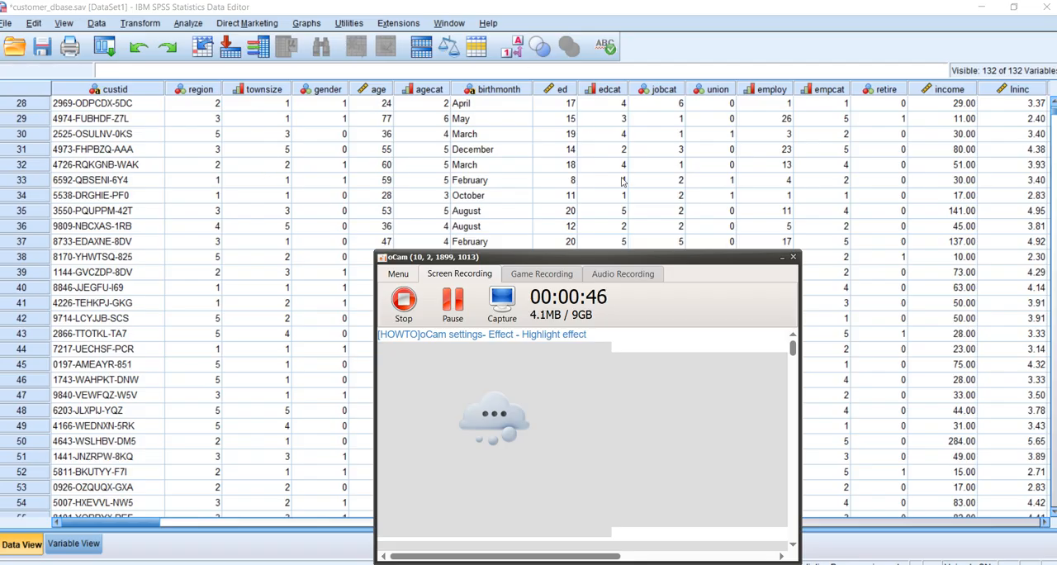
Start a Frequencies analysis from the descriptive statistics and add Gender as its variable
click(783, 258)
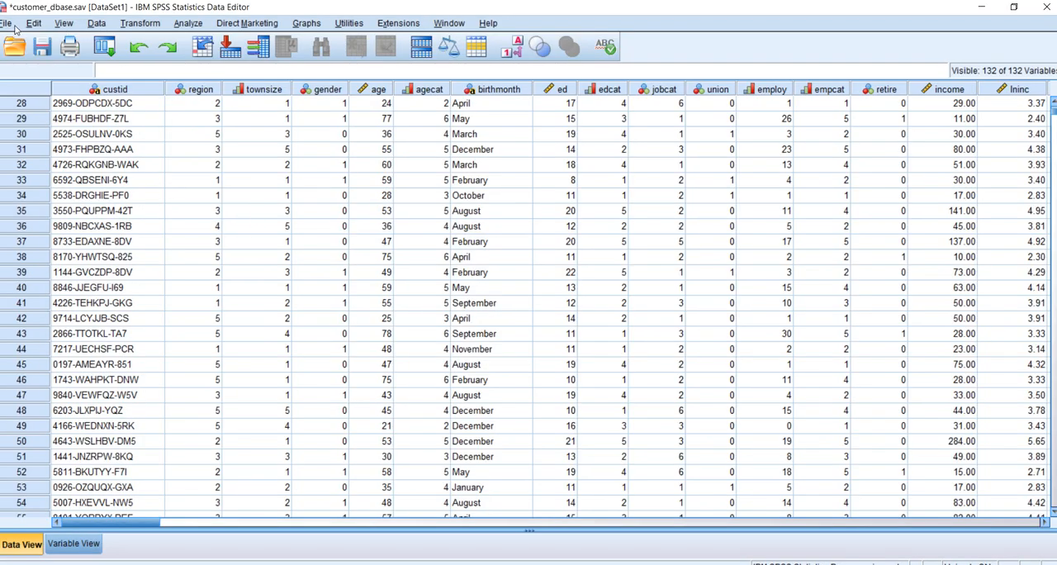
click(191, 26)
mouse_move(208, 59)
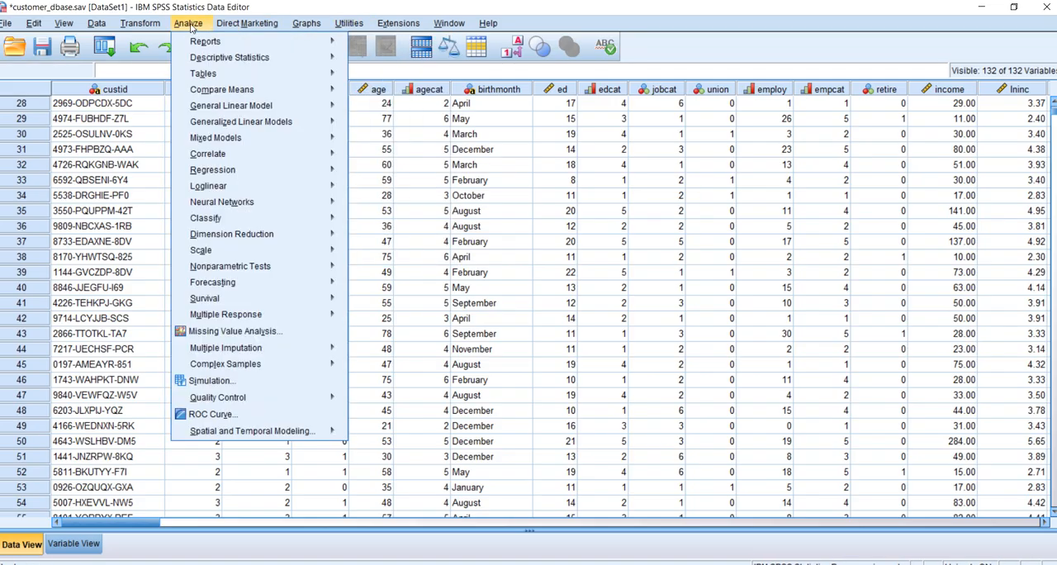
mouse_move(280, 61)
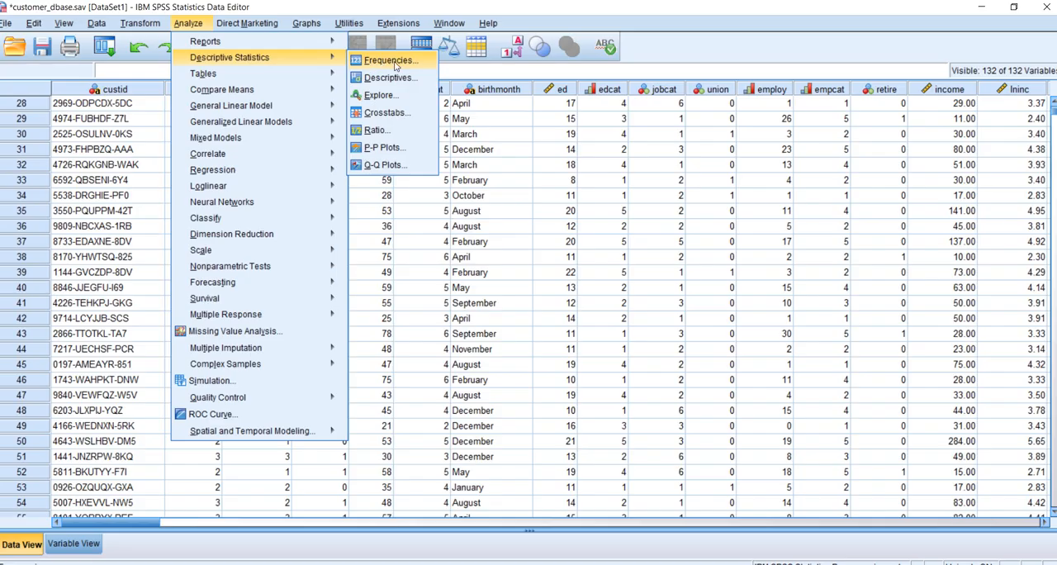
click(390, 61)
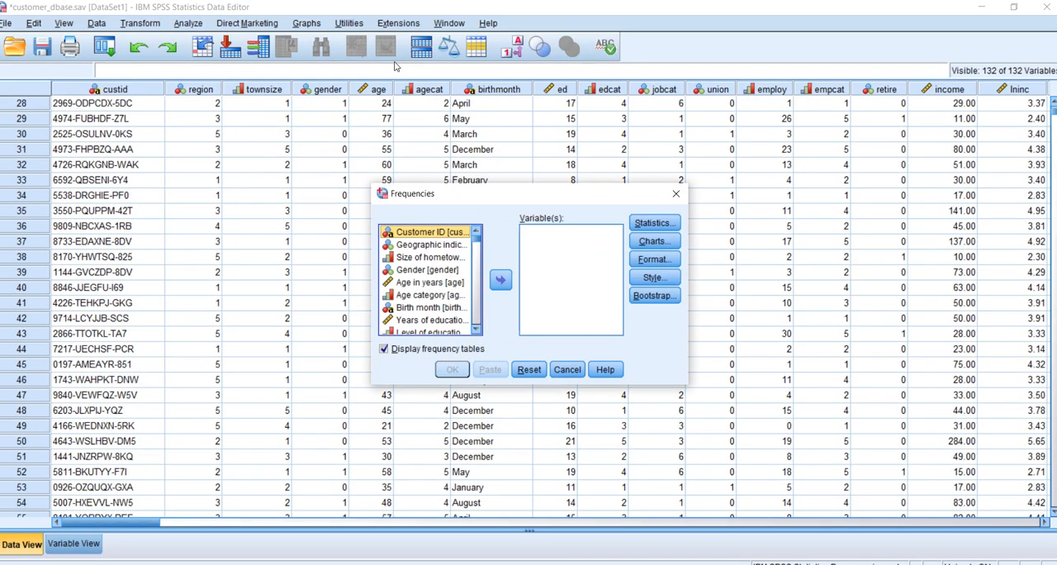
click(425, 270)
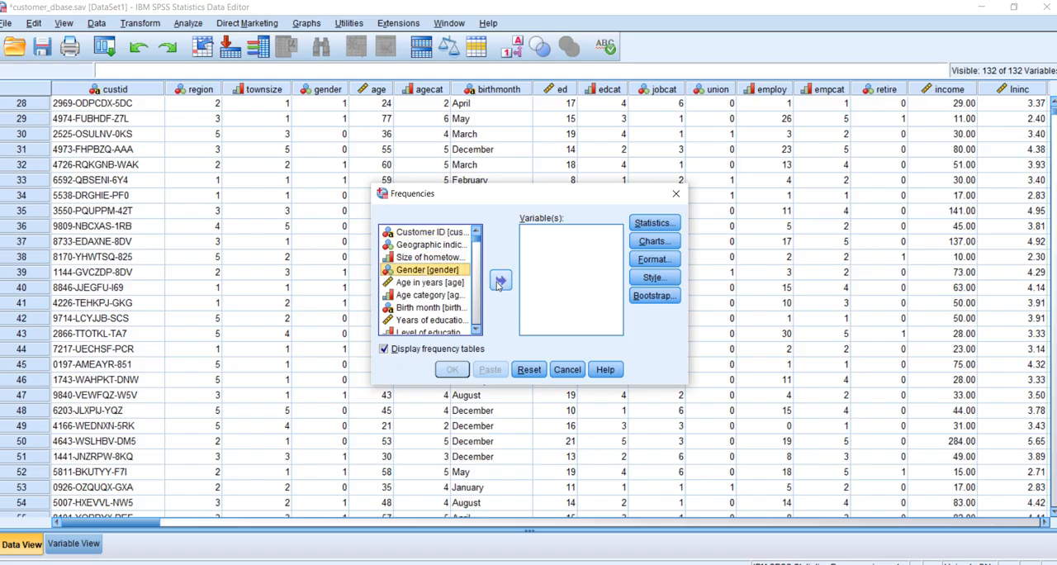
click(499, 281)
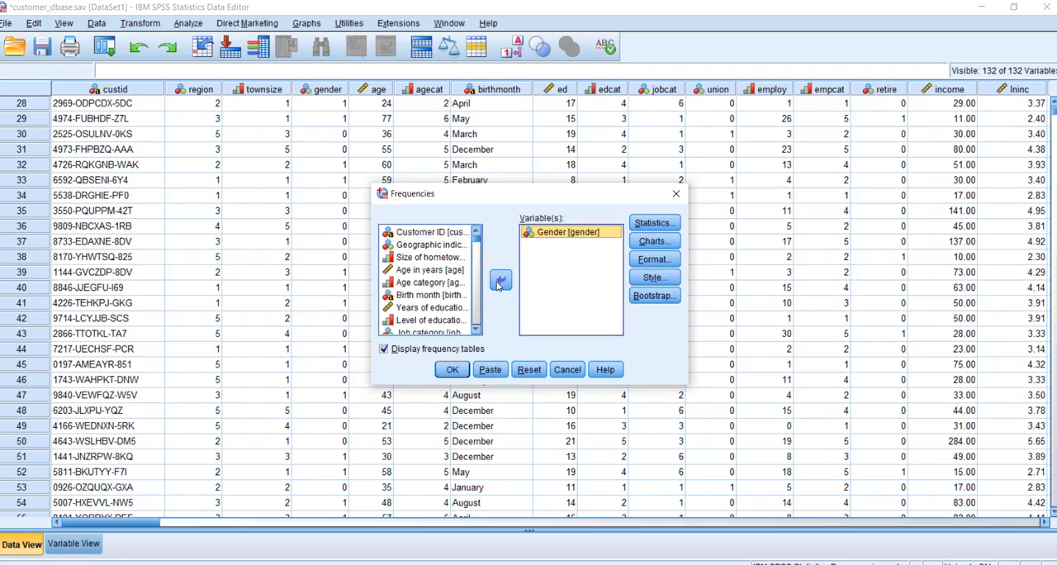
click(653, 224)
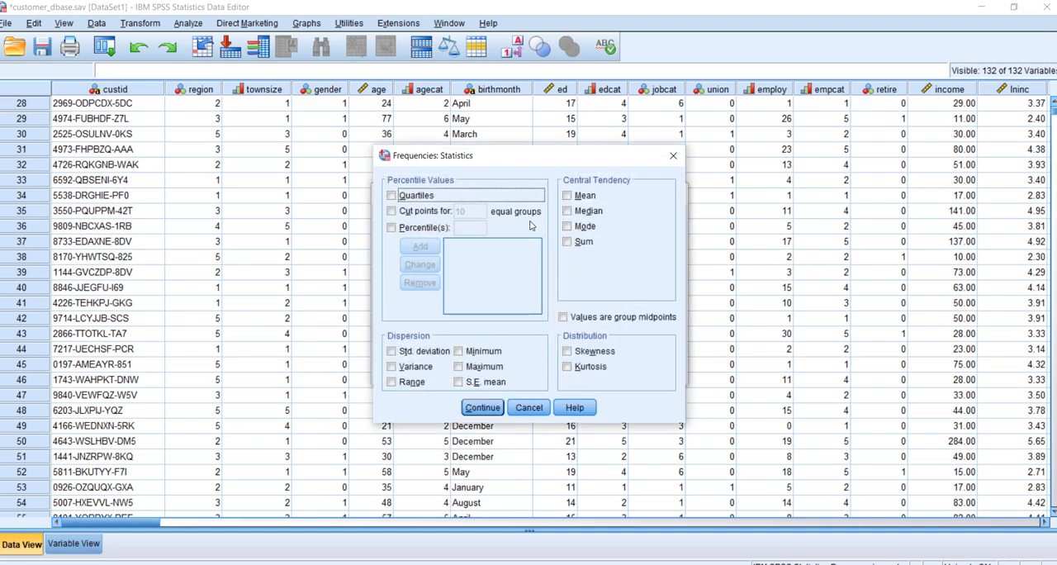
click(392, 196)
click(568, 197)
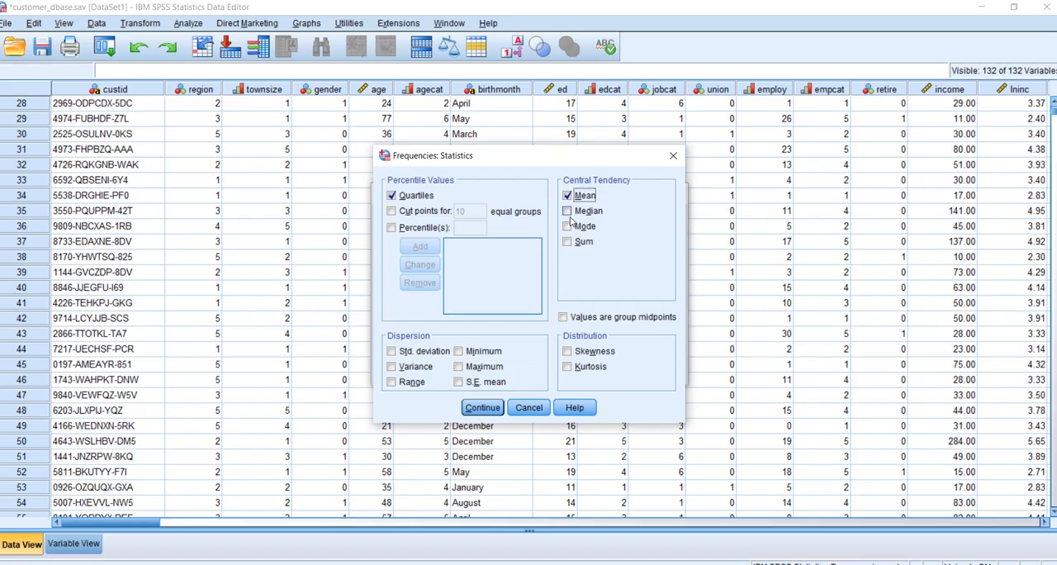
click(567, 212)
click(569, 228)
click(568, 228)
click(569, 212)
click(568, 197)
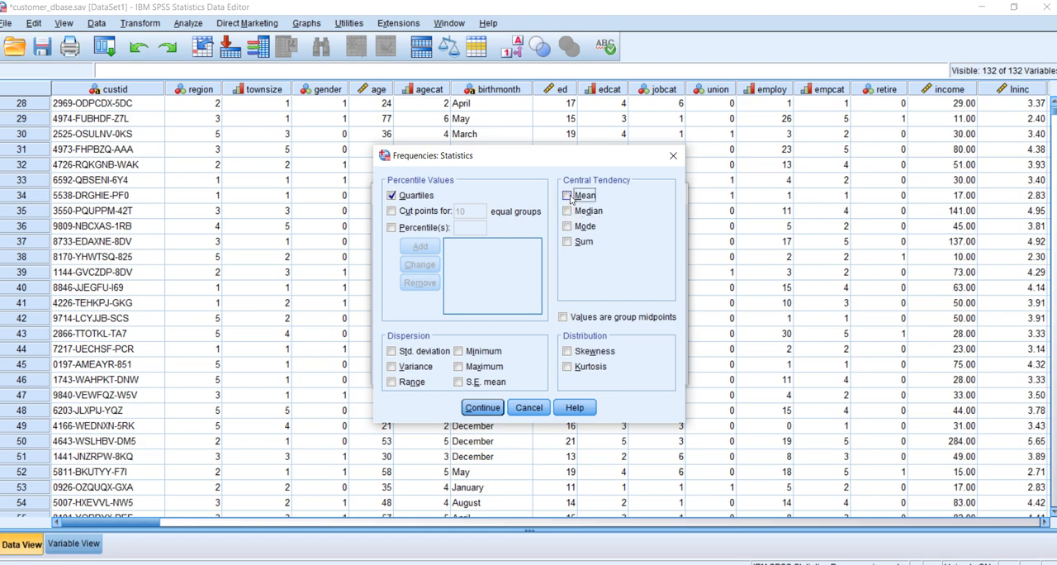
click(393, 195)
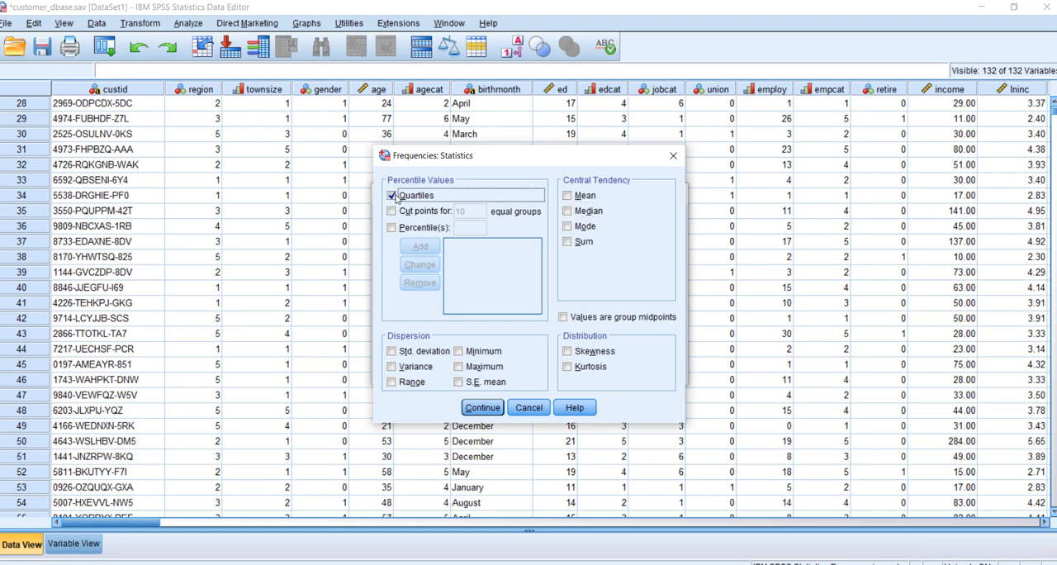
click(529, 408)
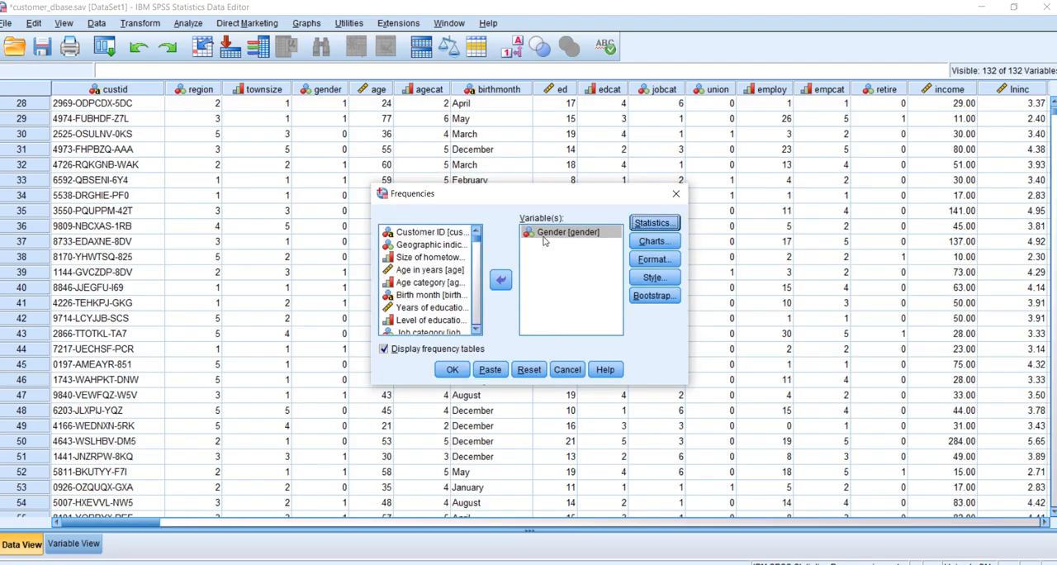
Request a bar chart of frequencies for Gender, run the analysis, and review the resulting table and chart
click(659, 246)
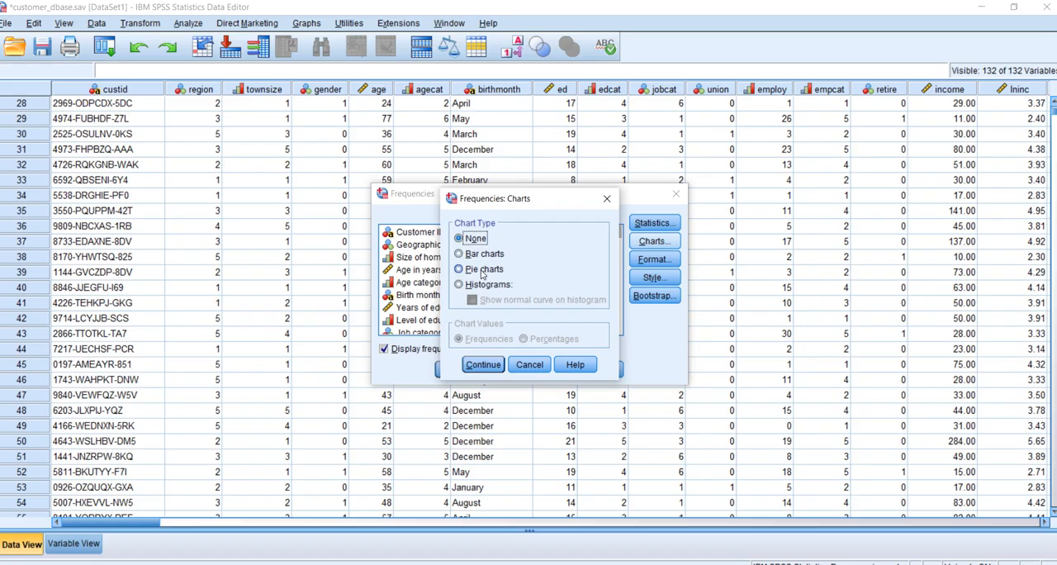
click(483, 270)
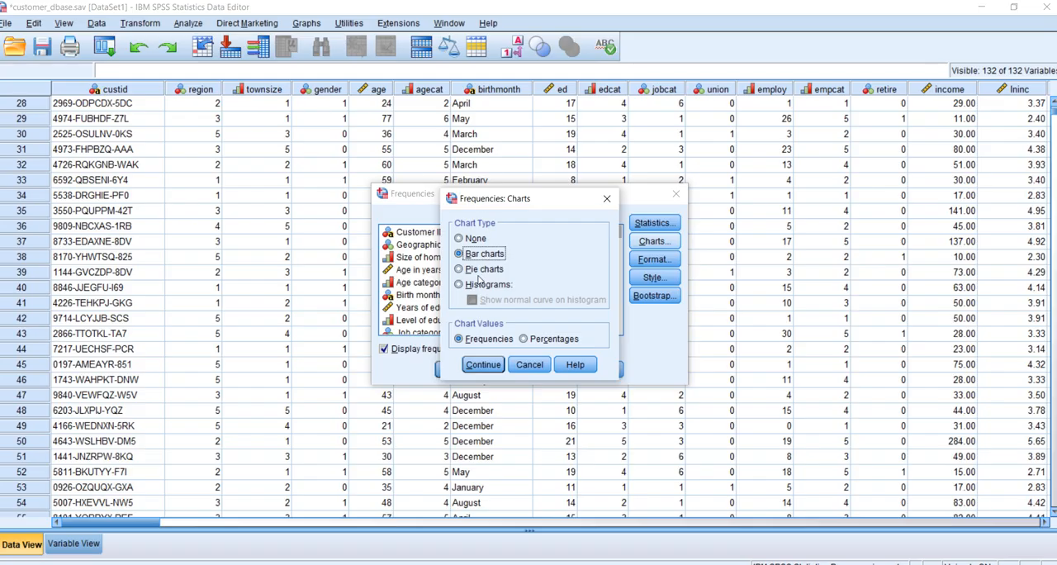
click(480, 366)
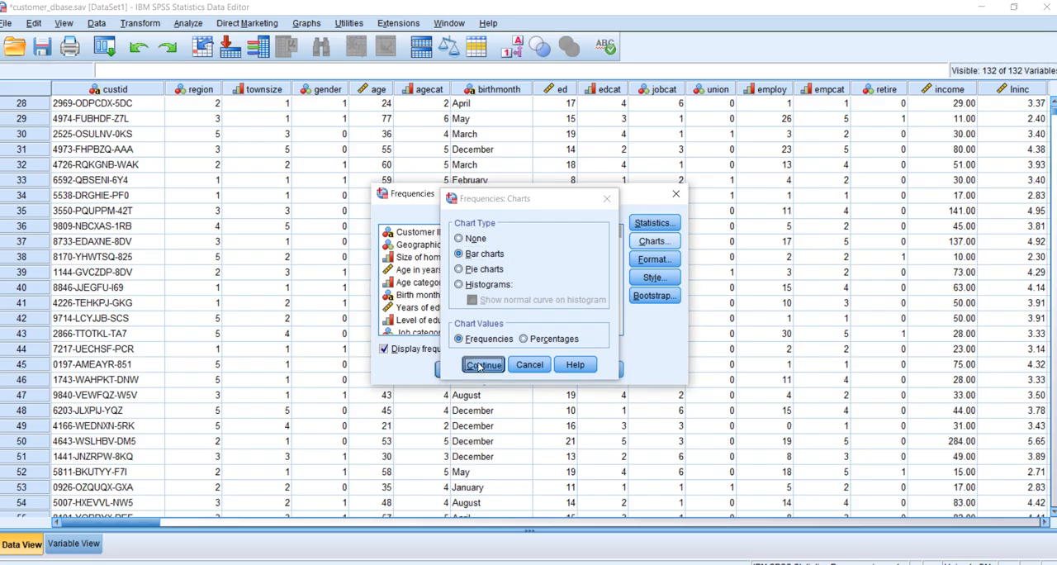
click(454, 370)
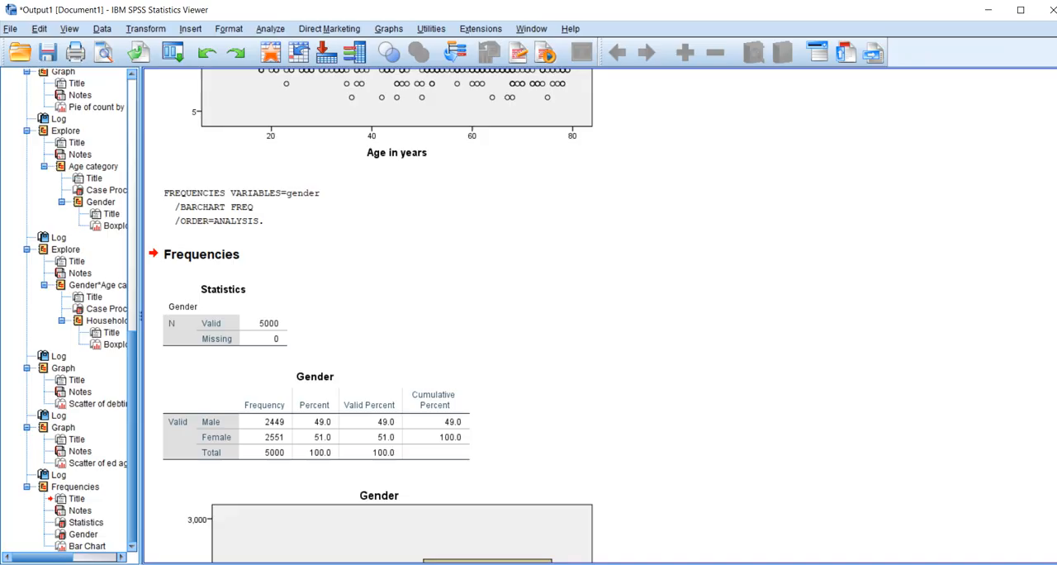
scroll(601, 316, down, 6)
scroll(600, 316, up, 2)
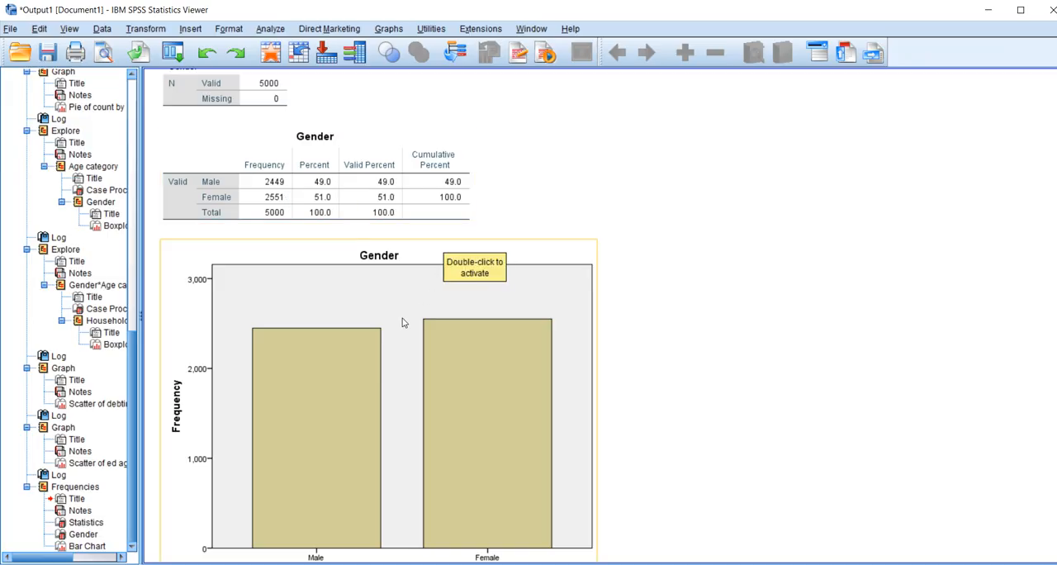
click(398, 204)
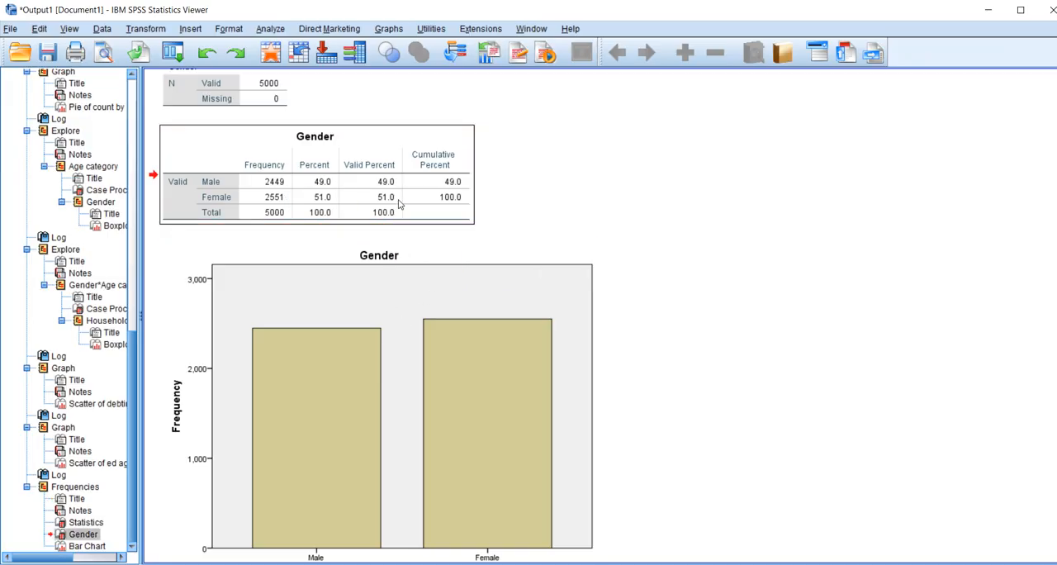
click(396, 328)
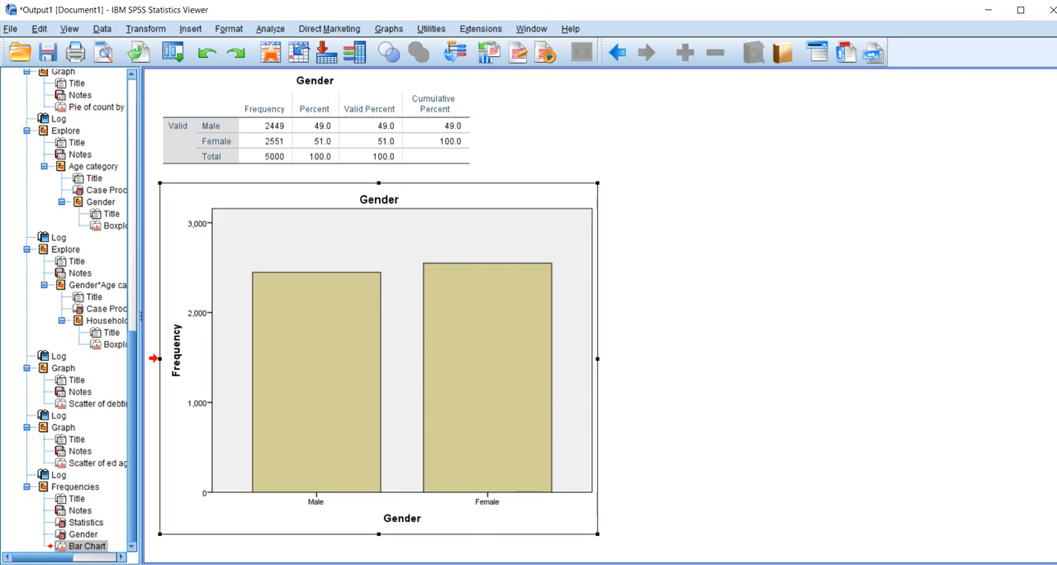
Return to the dataset, reopen the Frequencies analysis, and replace Gender with Age in years as the variable
click(620, 517)
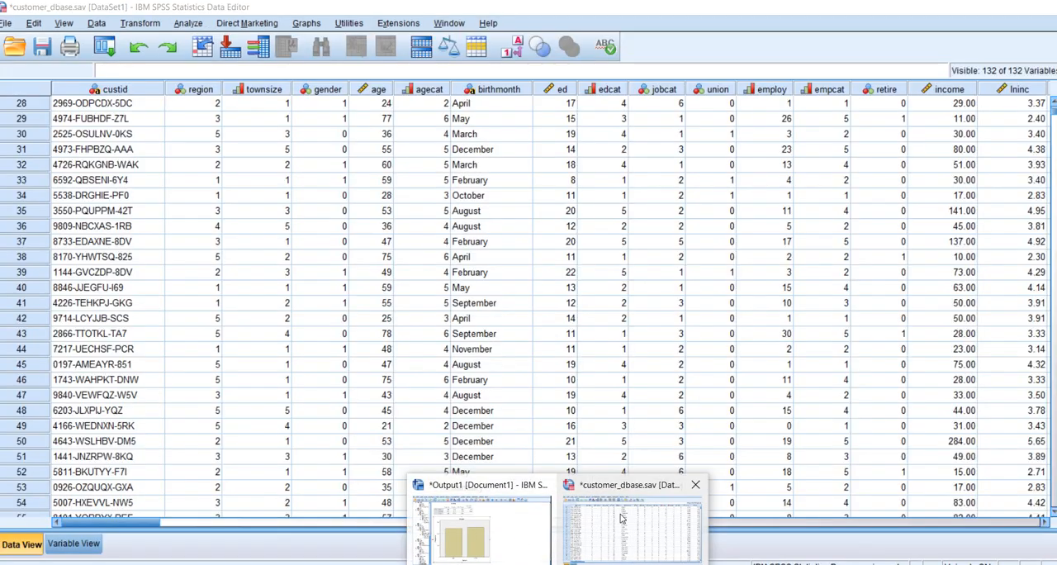
click(191, 25)
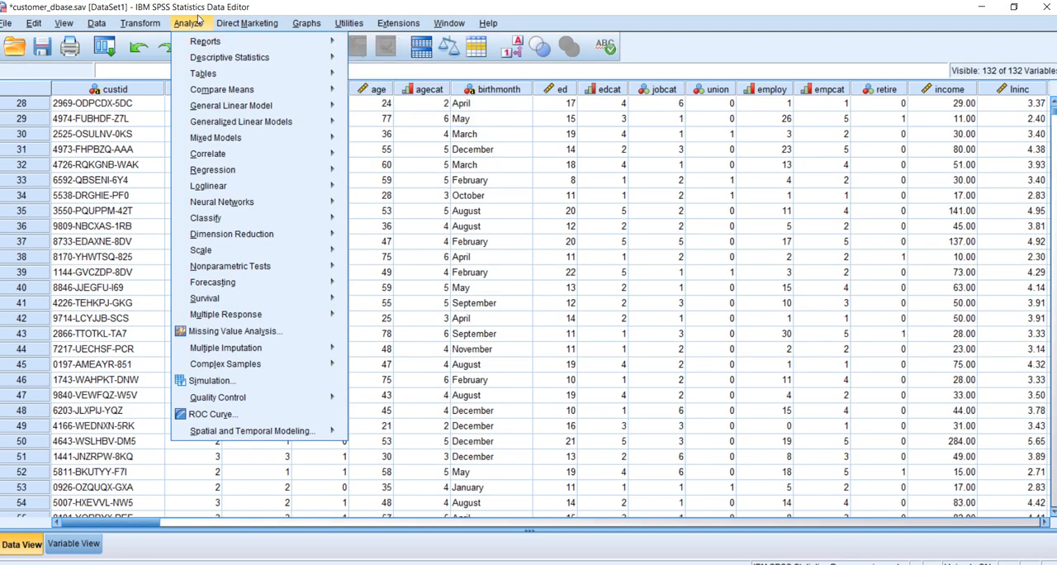
mouse_move(219, 59)
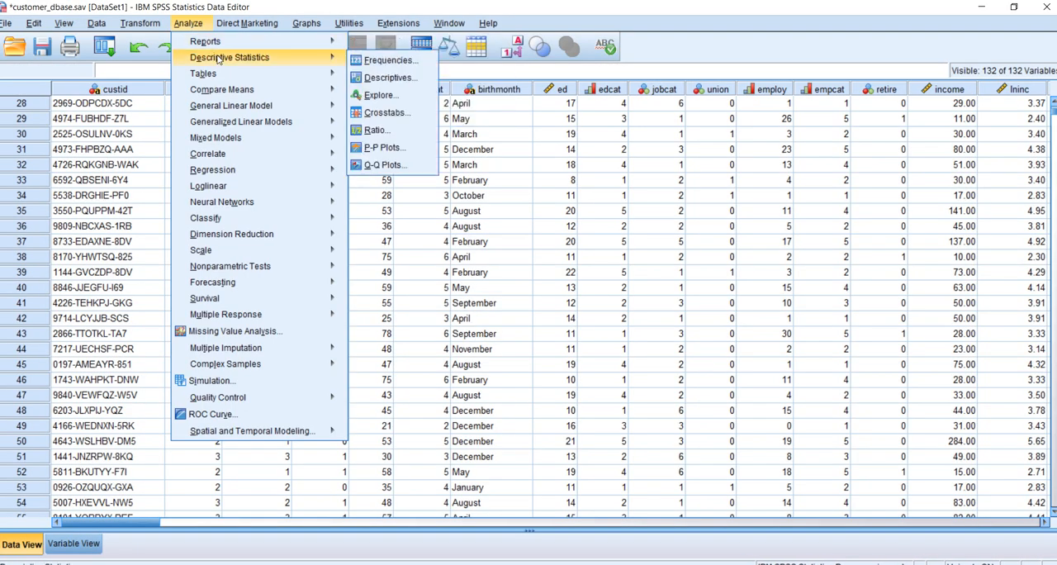
click(384, 63)
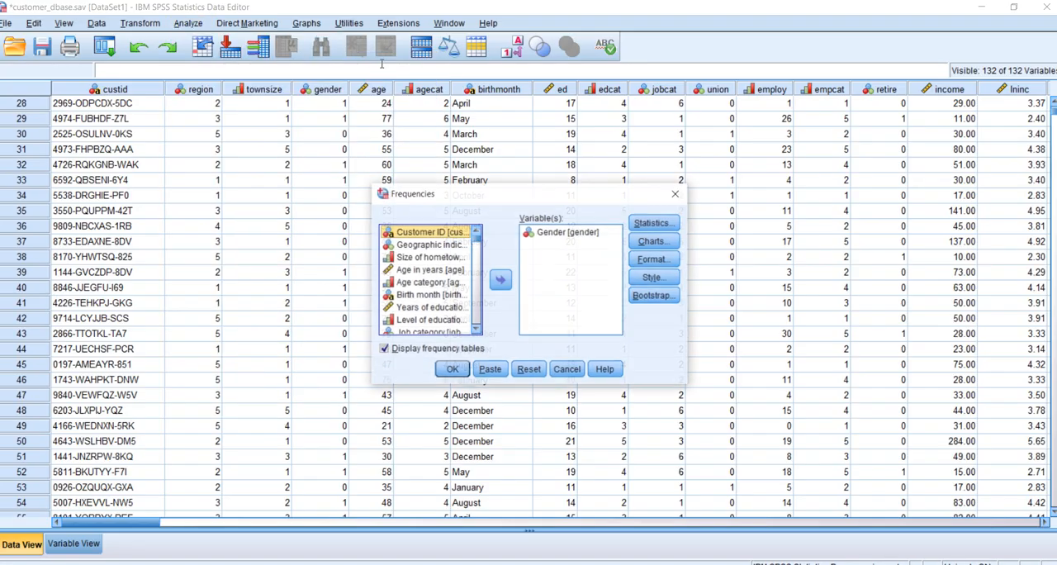
click(429, 270)
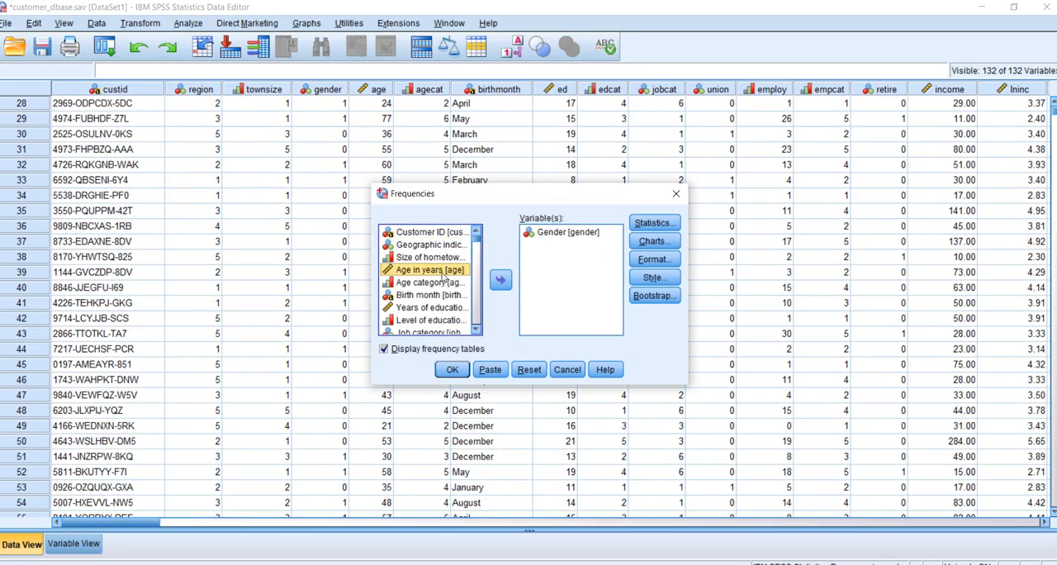
click(499, 282)
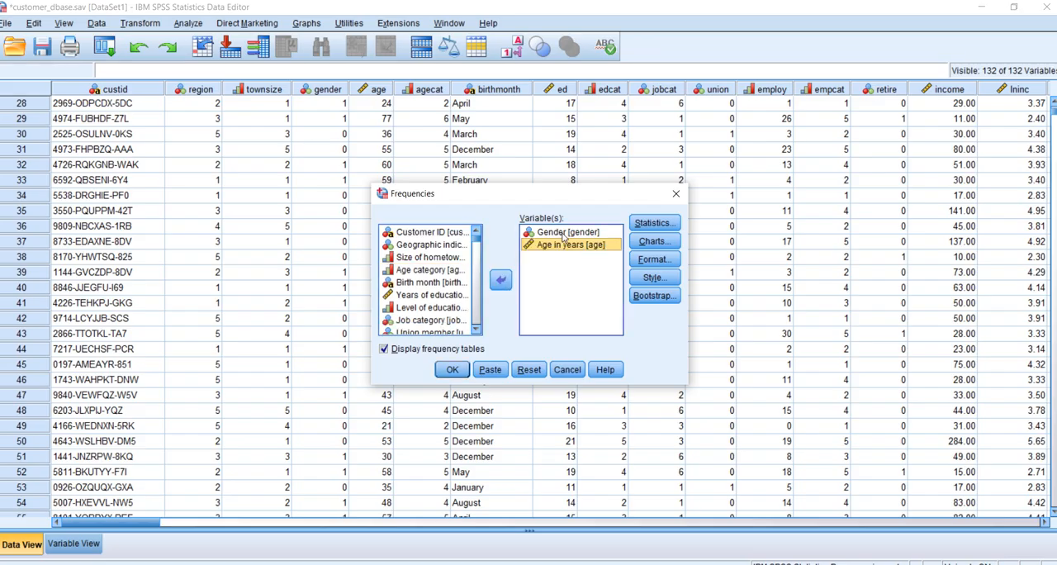
click(564, 234)
click(501, 281)
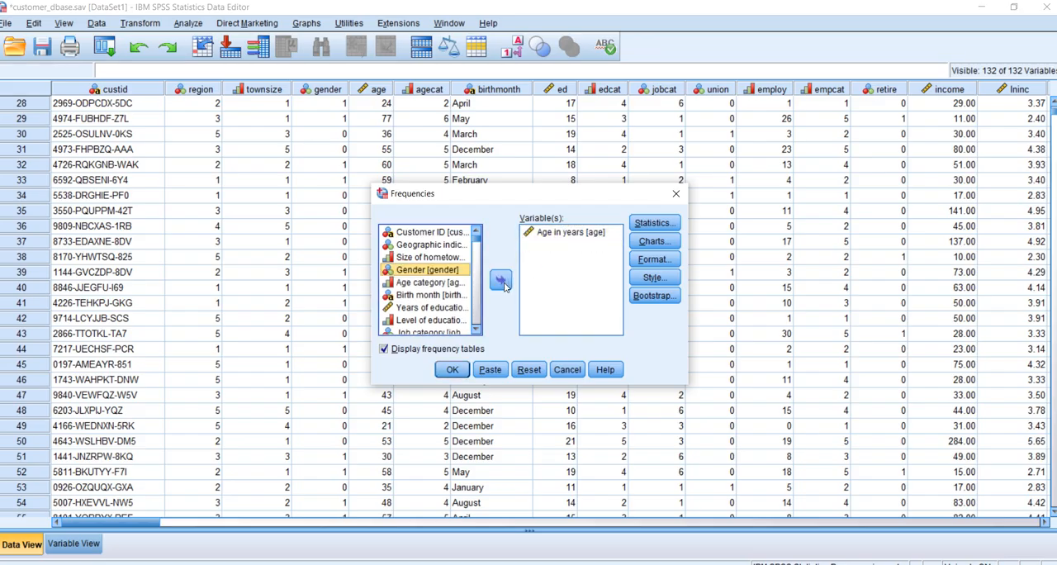
Request quartiles, cut points for 10 equal groups, and percentiles 35 and 76 in the Frequencies statistics
click(655, 223)
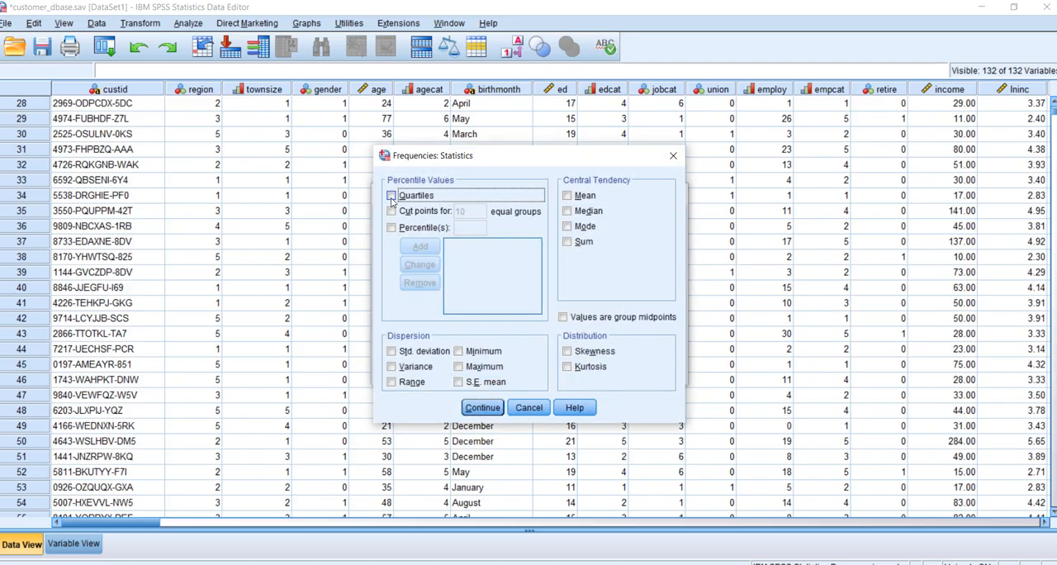
click(391, 196)
click(393, 212)
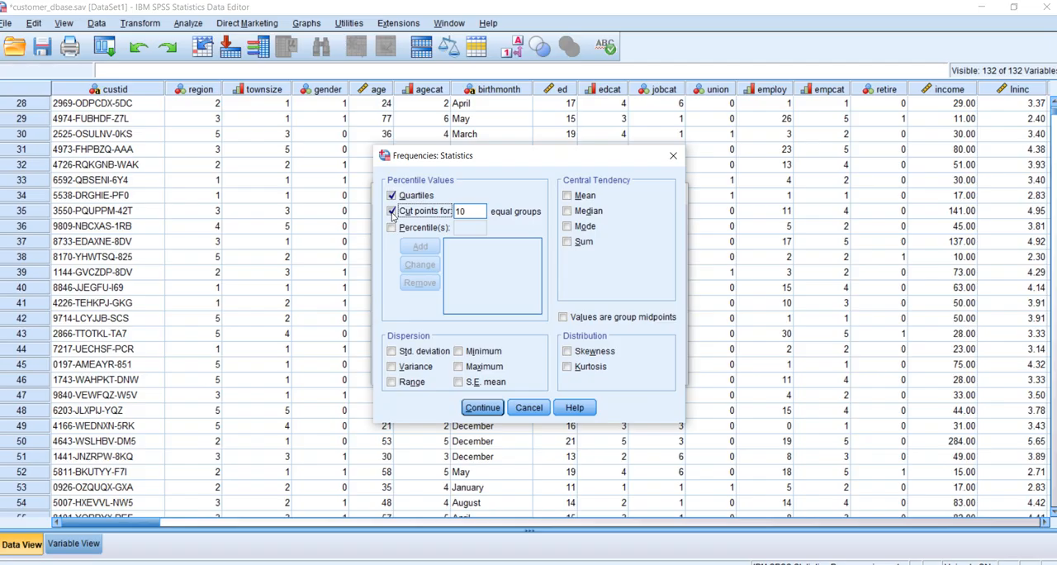
click(391, 228)
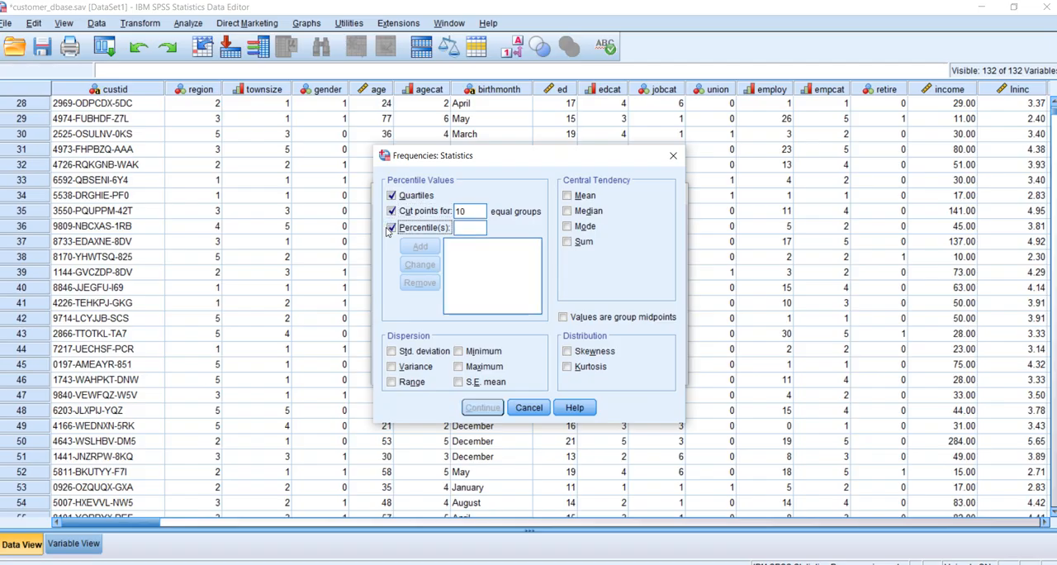
click(474, 230)
text(35)
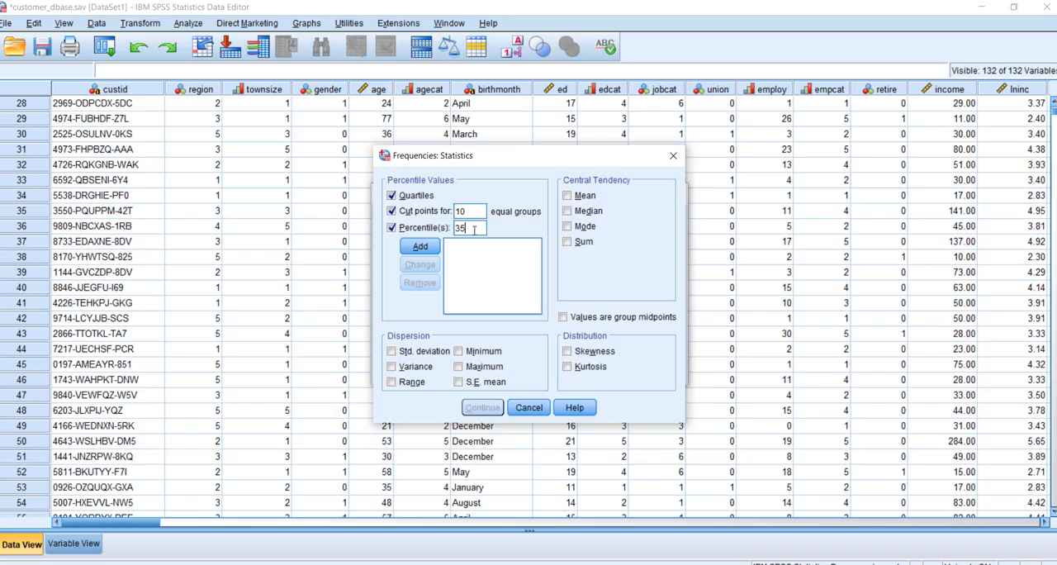
click(421, 248)
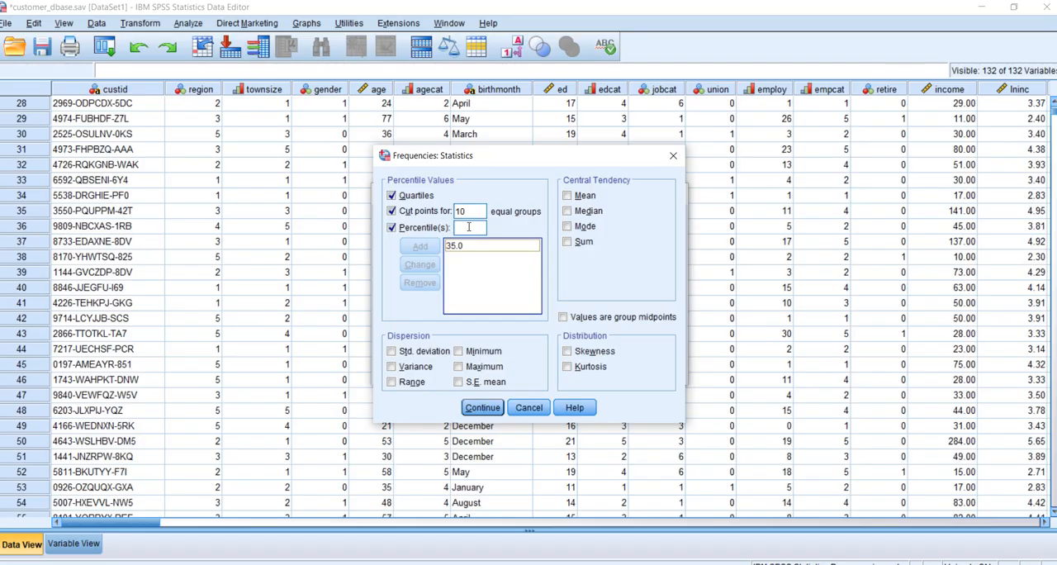
click(468, 227)
text(7)
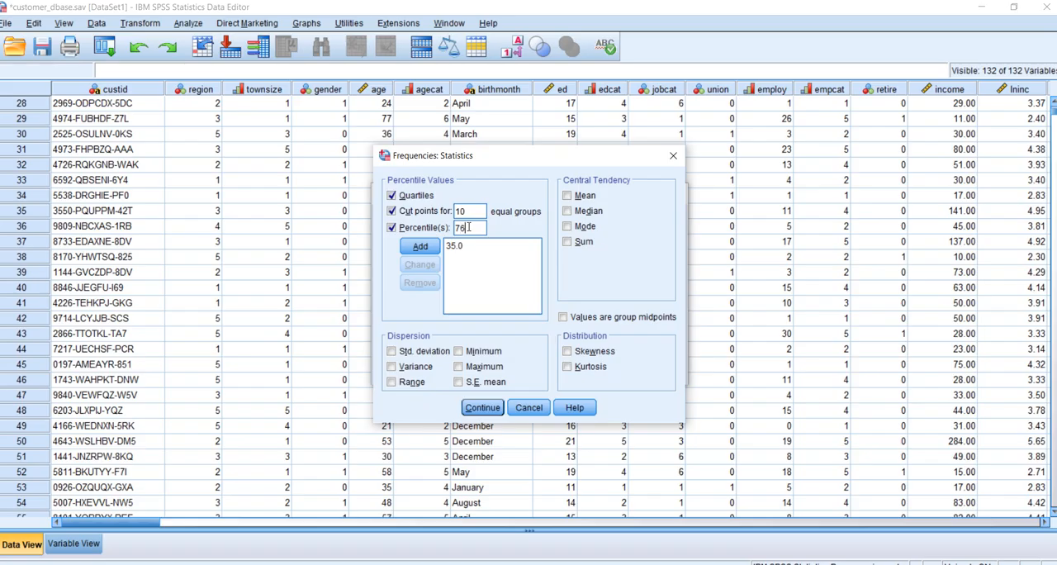
text(6)
click(420, 246)
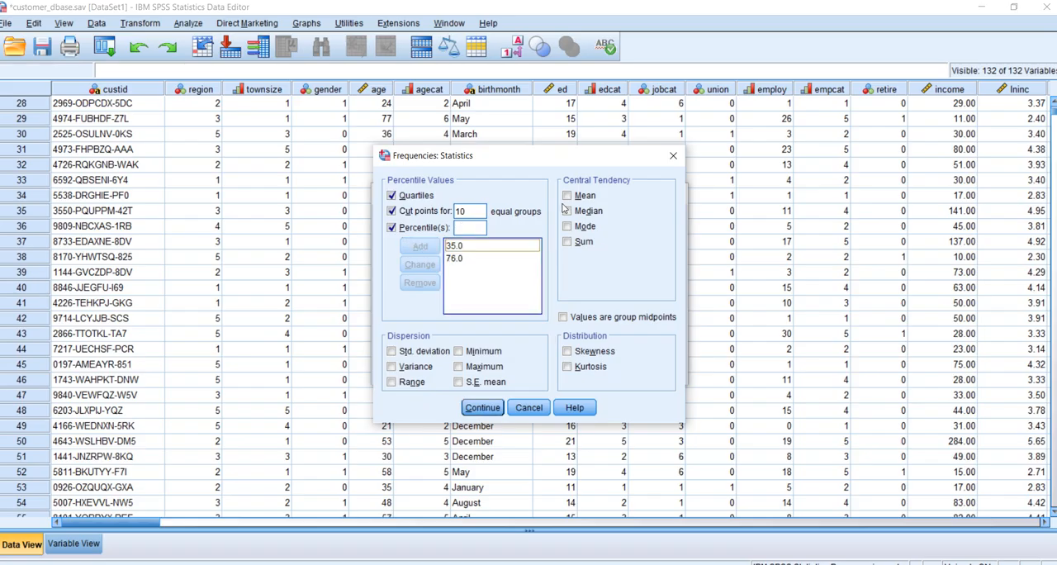
Include the mean, median and mode as central tendency statistics for Age in years
click(568, 197)
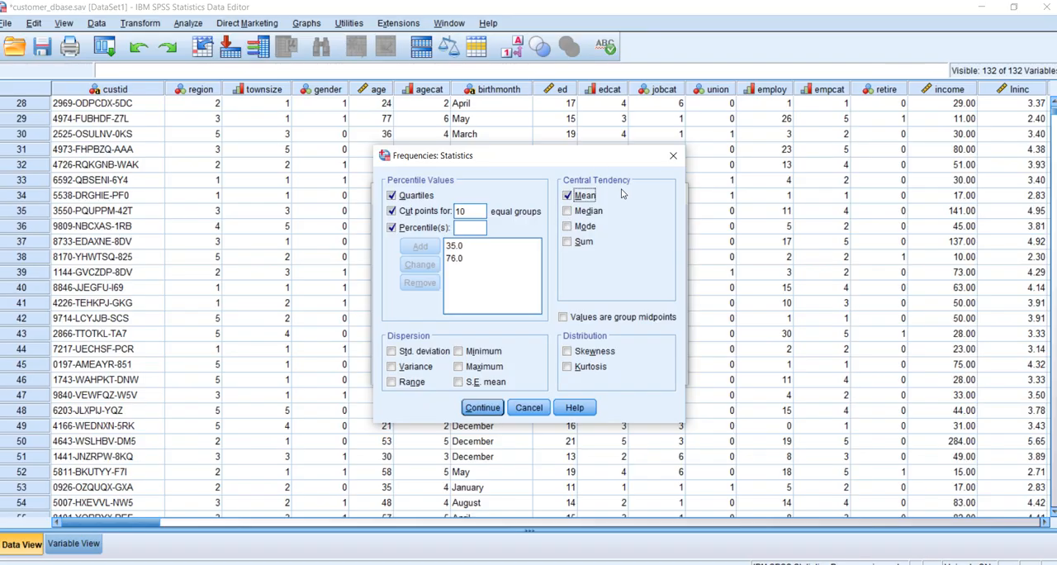
click(567, 211)
click(566, 228)
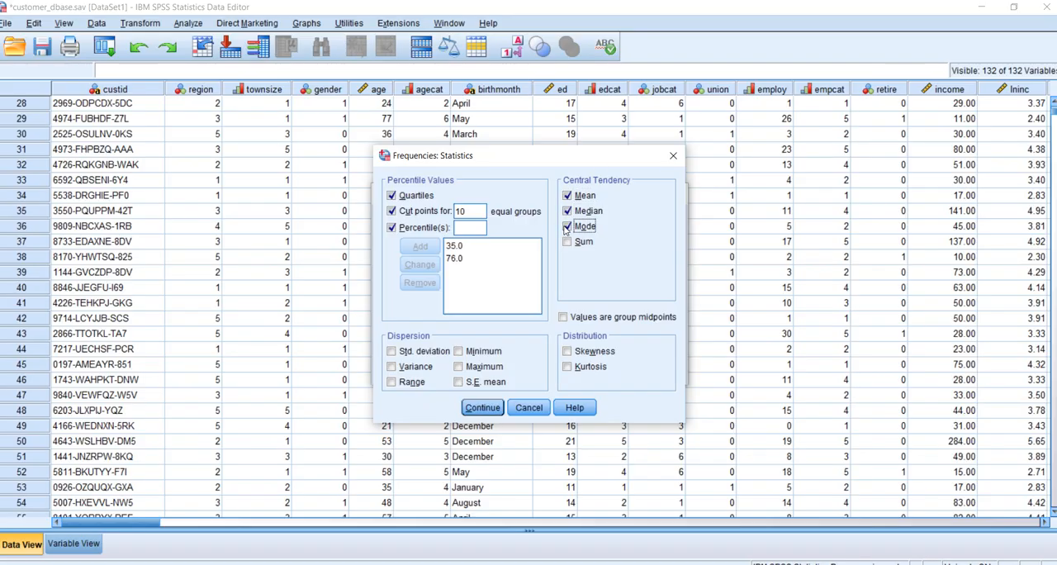
Add standard deviation, variance, range, minimum, maximum, skewness and kurtosis to the Frequencies statistics for Age in years
click(392, 353)
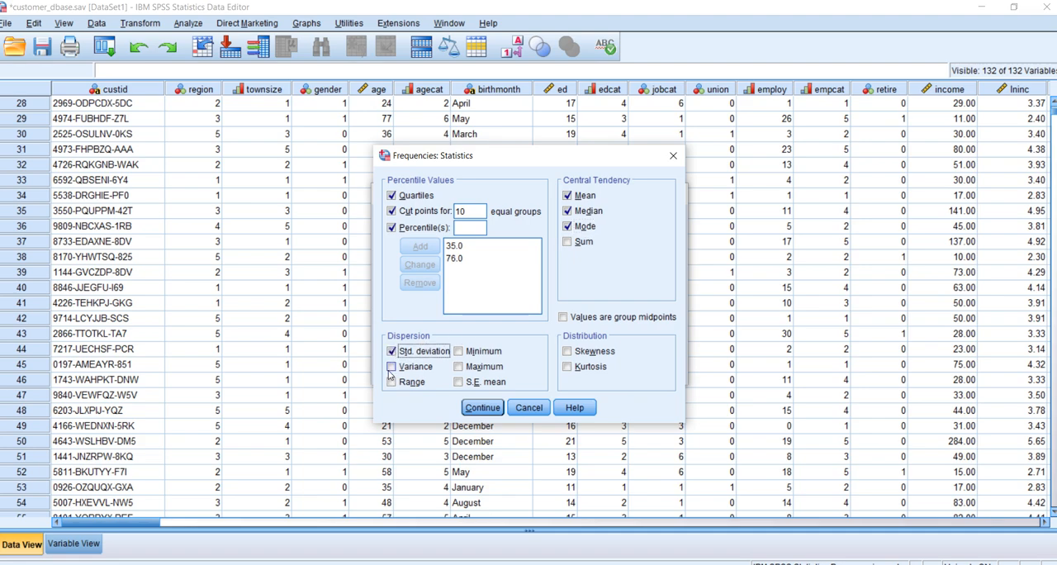
click(391, 367)
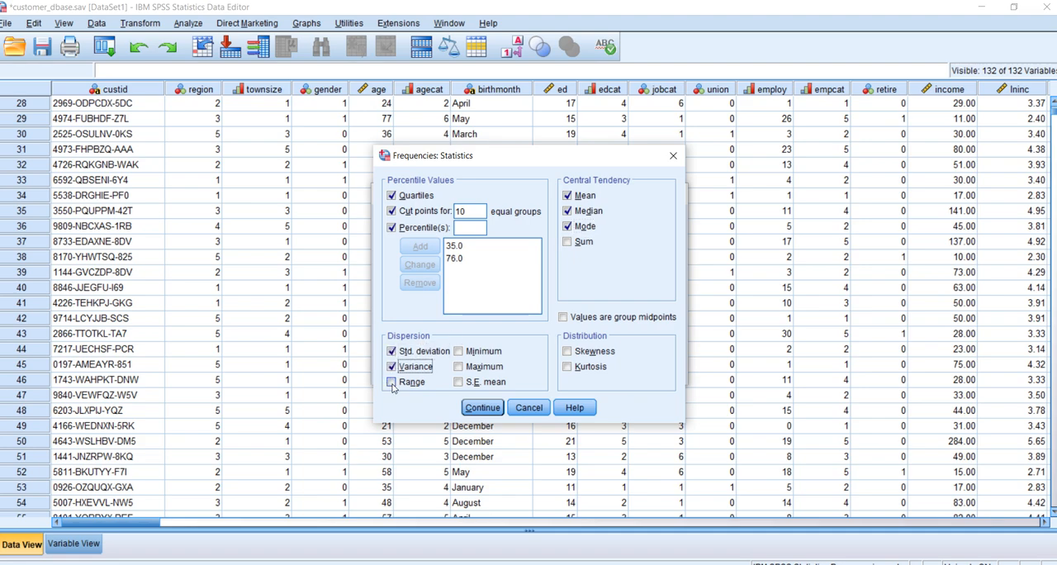
click(392, 382)
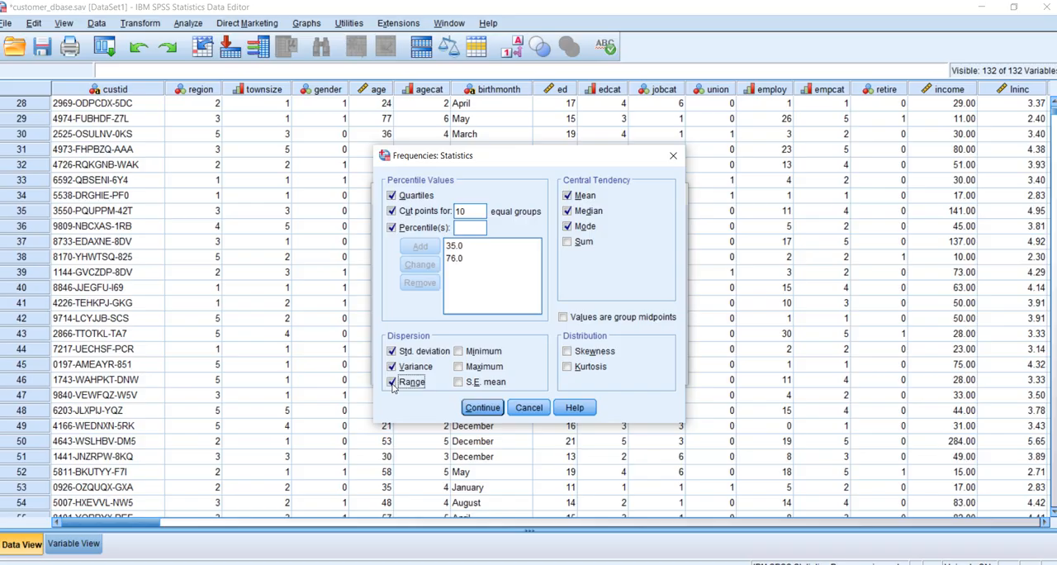
click(461, 353)
click(459, 367)
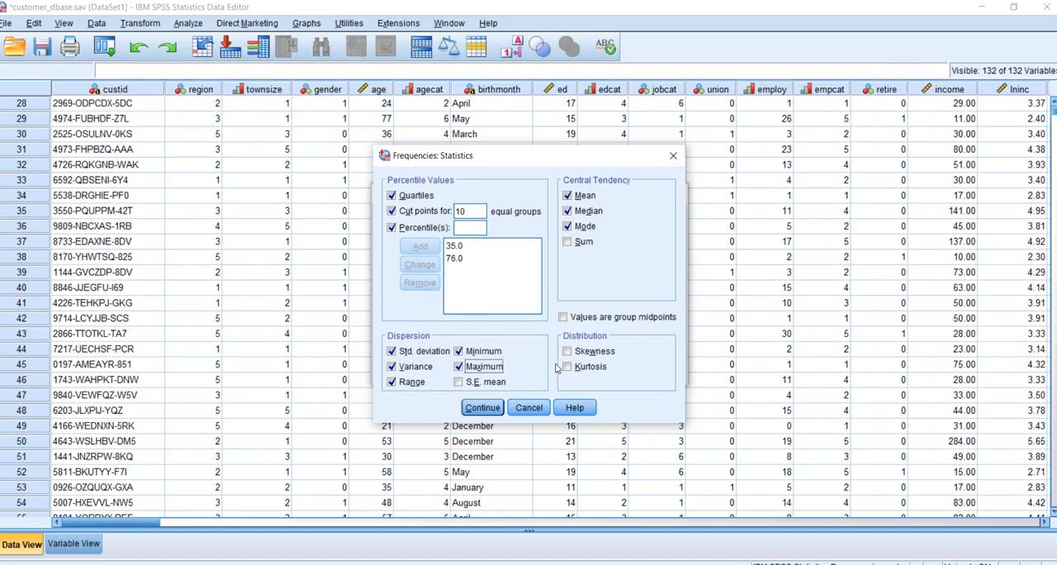
click(568, 353)
click(567, 367)
click(483, 408)
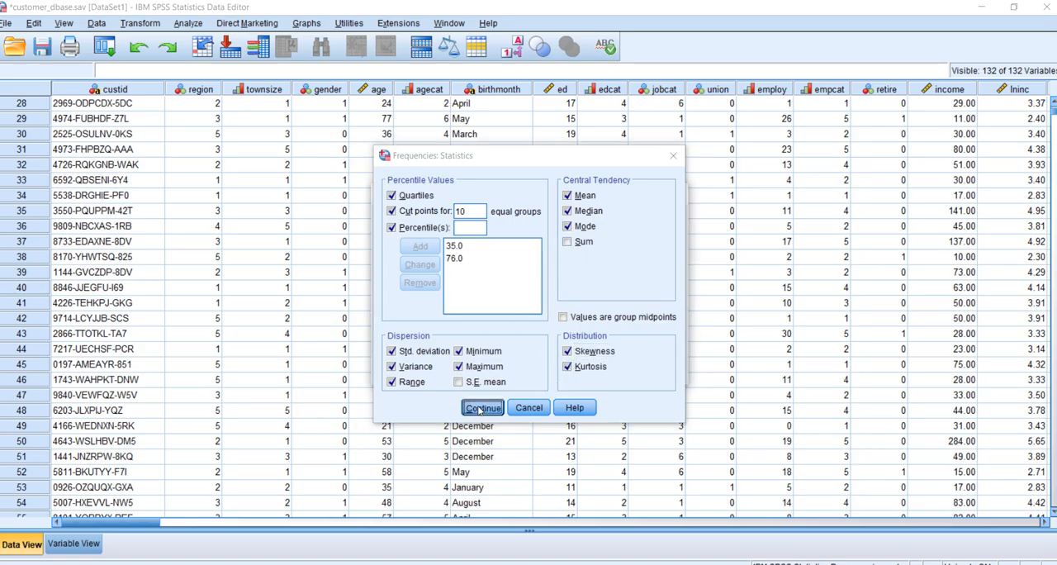
Choose a histogram without a normal curve as the Frequencies chart and run the analysis for Age in years
click(652, 242)
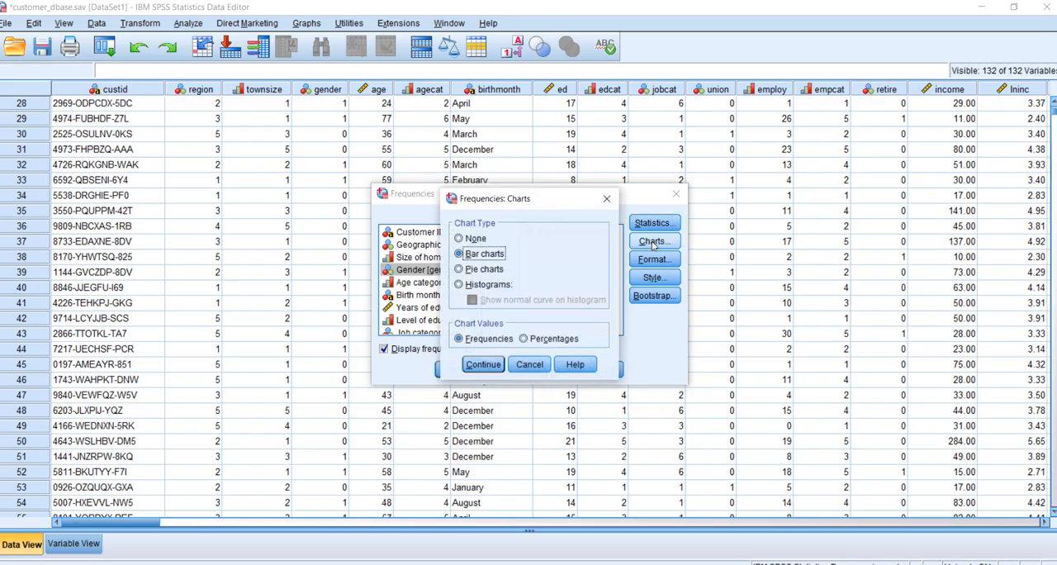
click(471, 286)
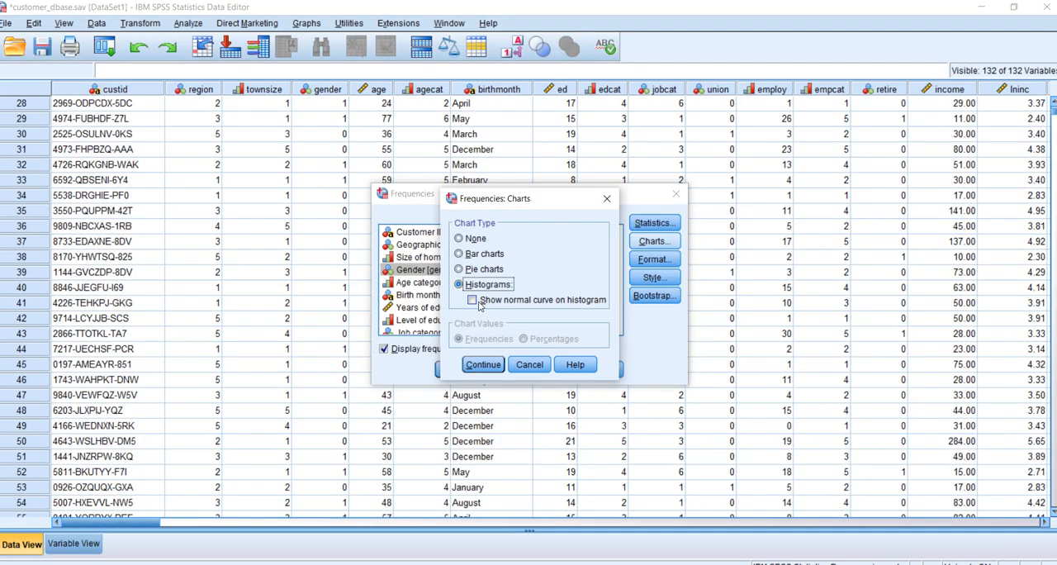
click(474, 303)
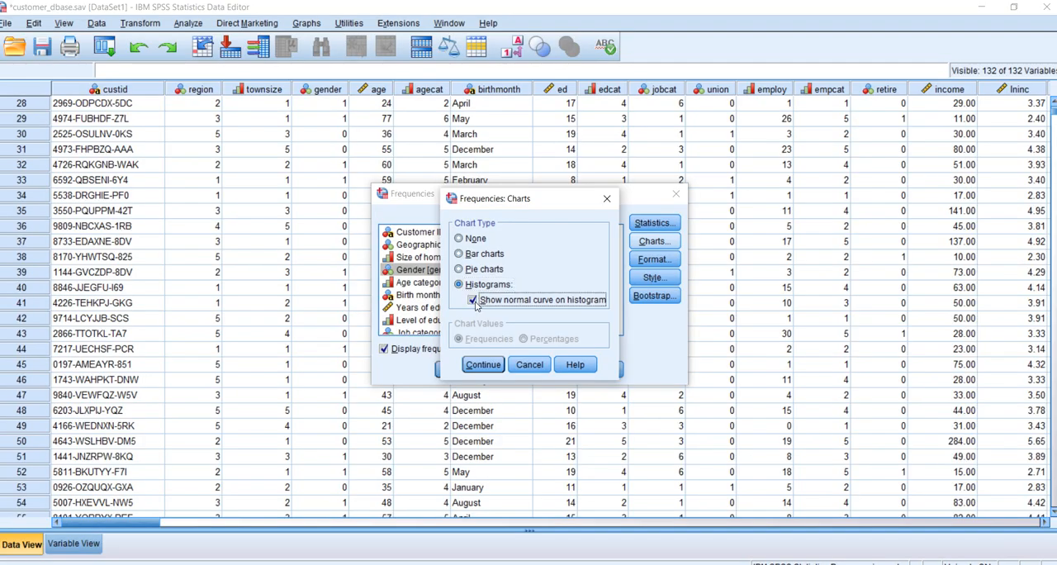
click(474, 302)
click(485, 369)
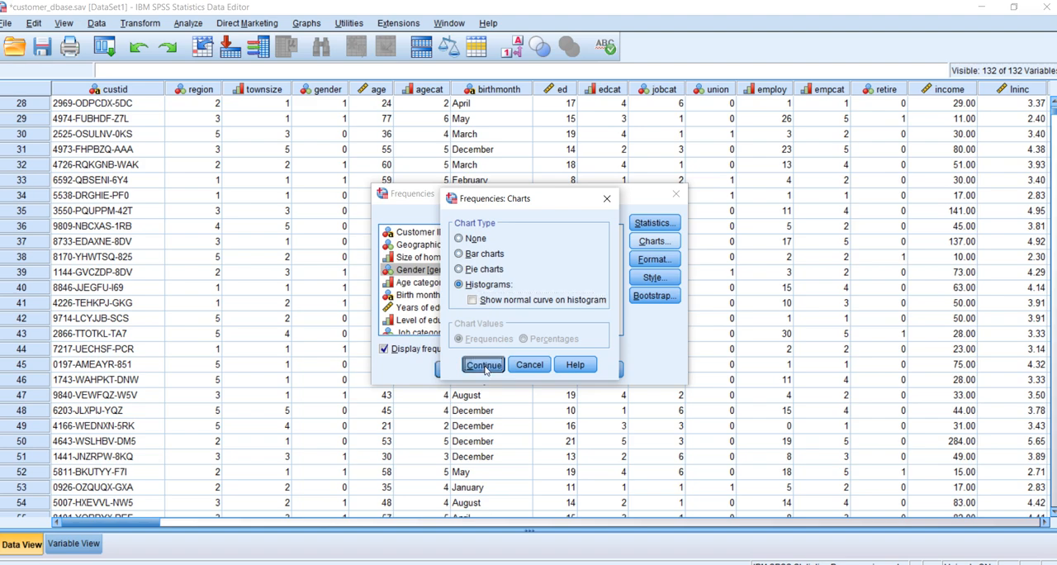
click(451, 372)
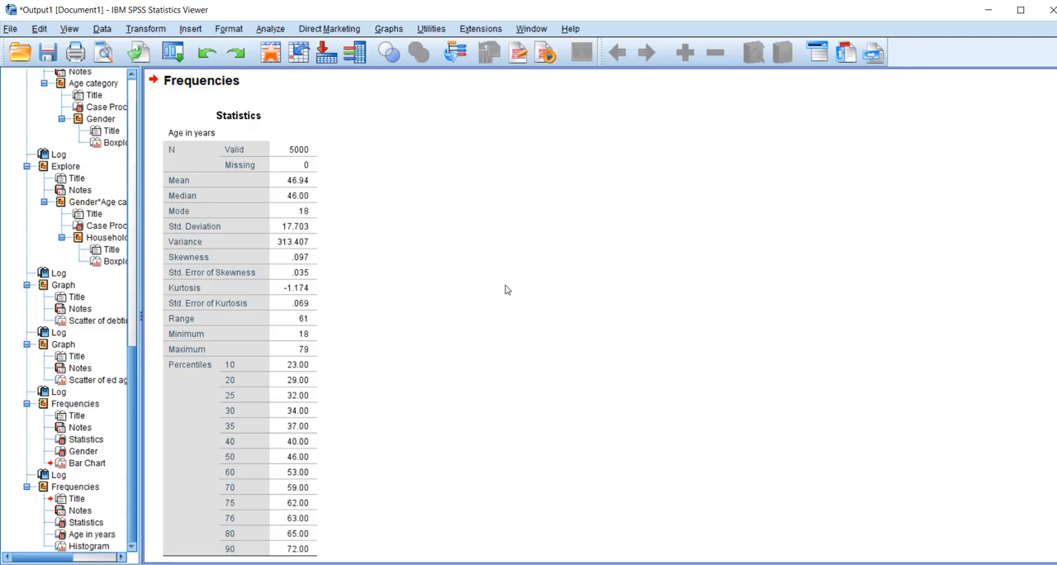
Review the statistics table, frequency table and histogram produced for Age in years
click(278, 208)
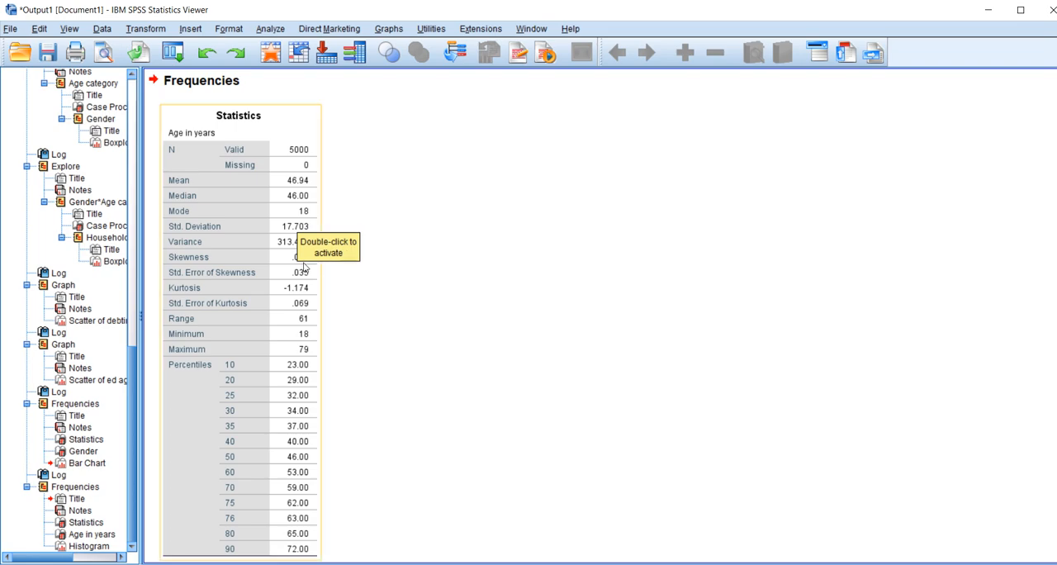
click(293, 227)
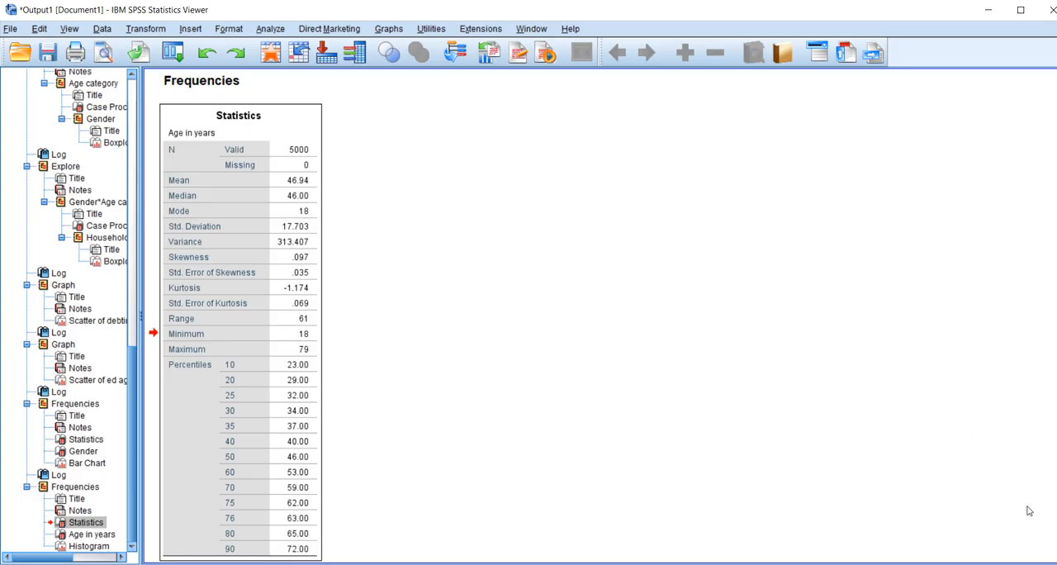
scroll(528, 314, down, 5)
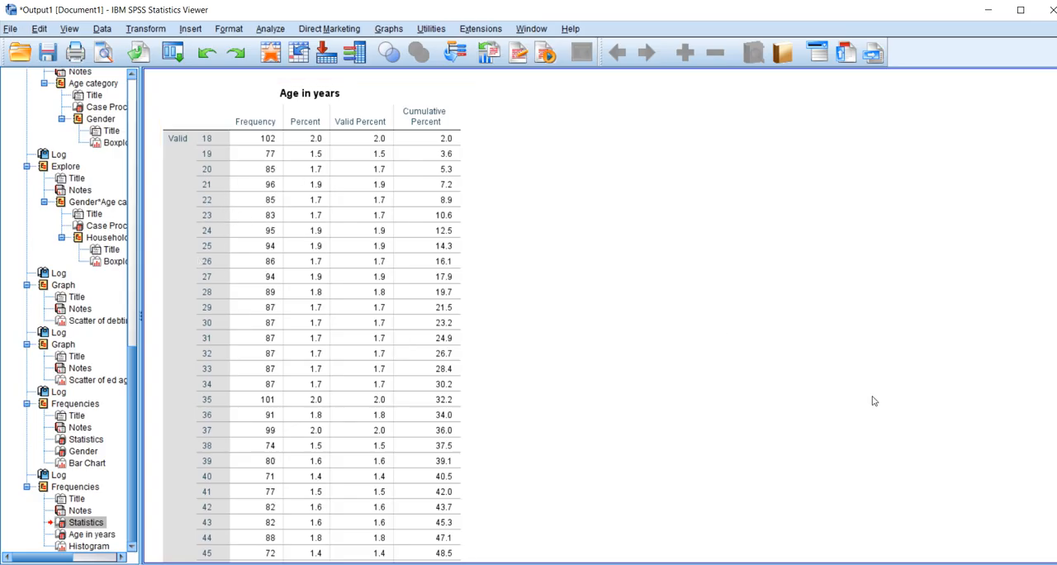
scroll(312, 314, down, 10)
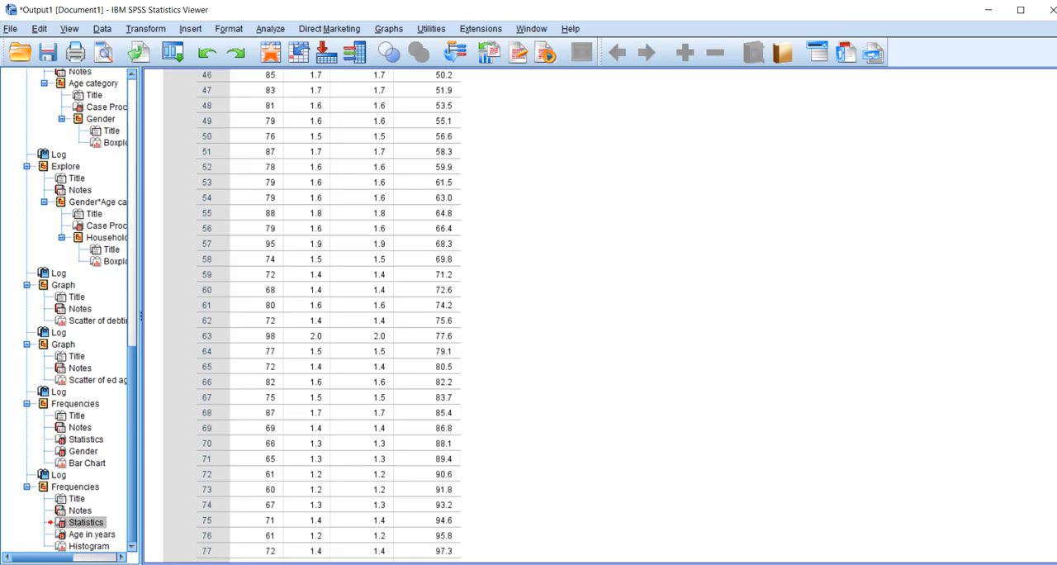
scroll(331, 314, down, 10)
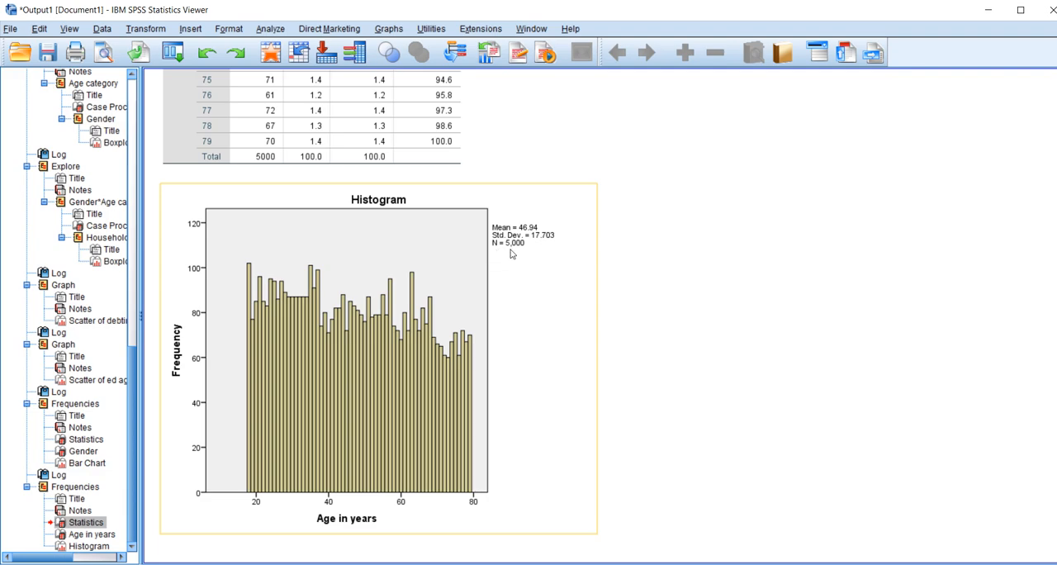
click(691, 473)
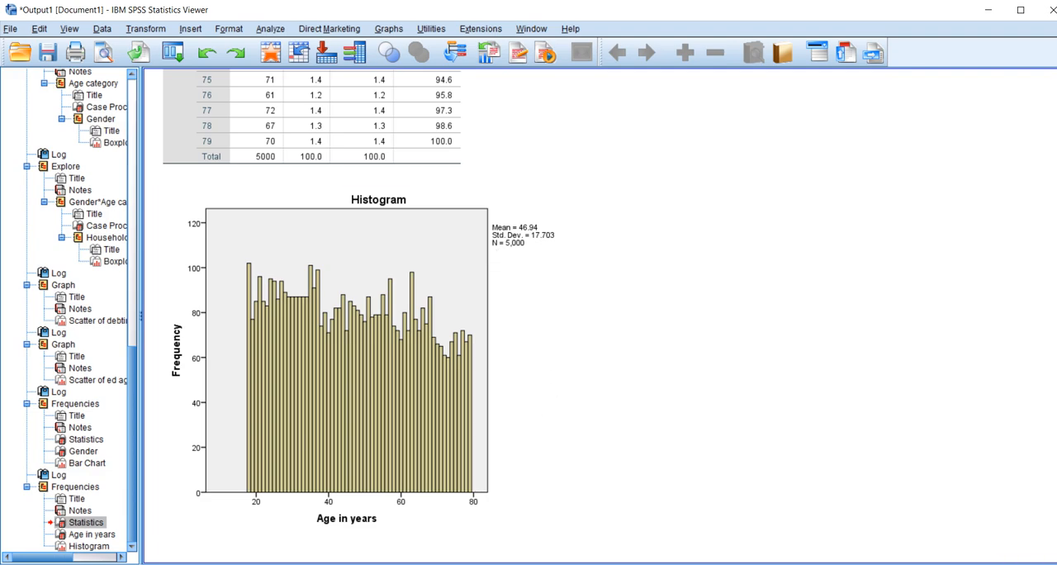
key(Page_Up)
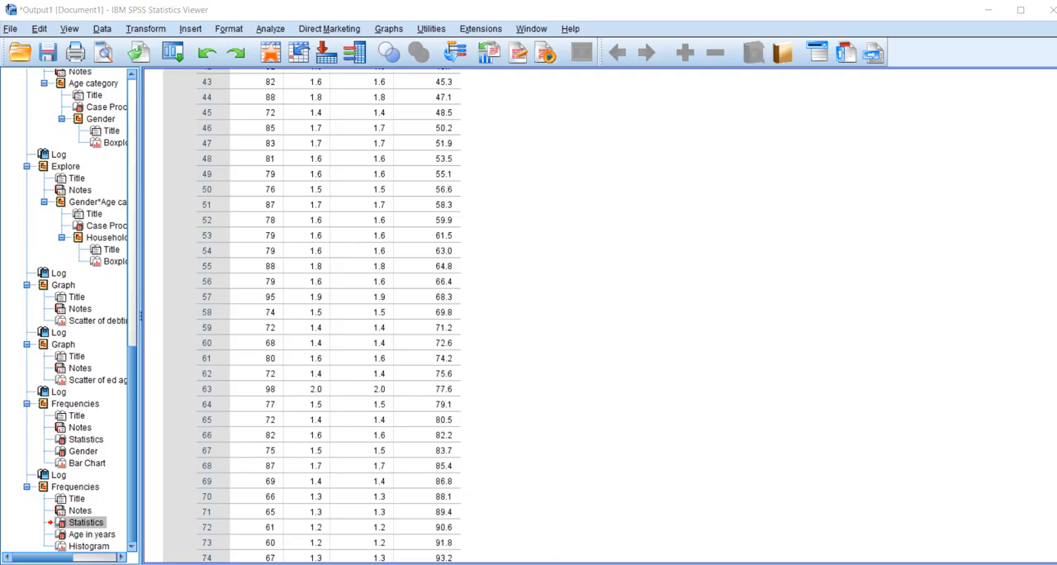
Rerun Frequencies on the dataset with Age category in place of Age in years, and review the resulting table and histogram
mouse_move(559, 563)
click(631, 512)
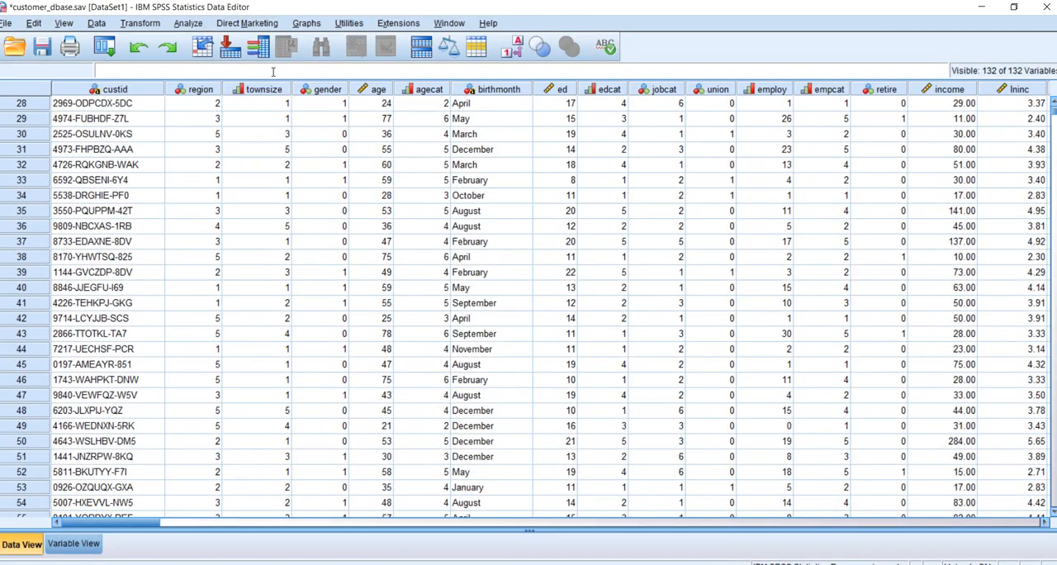
click(191, 25)
mouse_move(264, 57)
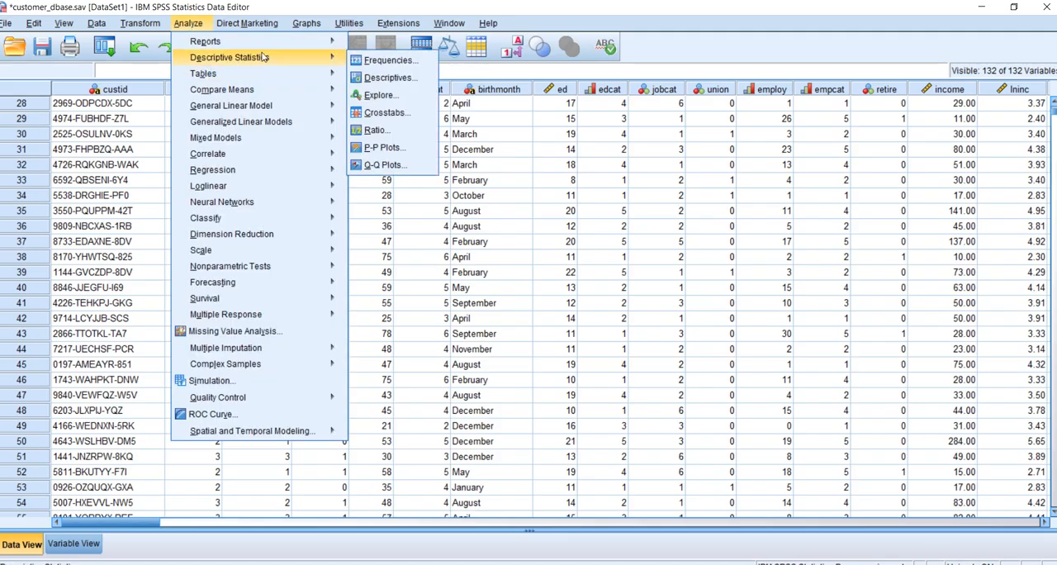
click(388, 64)
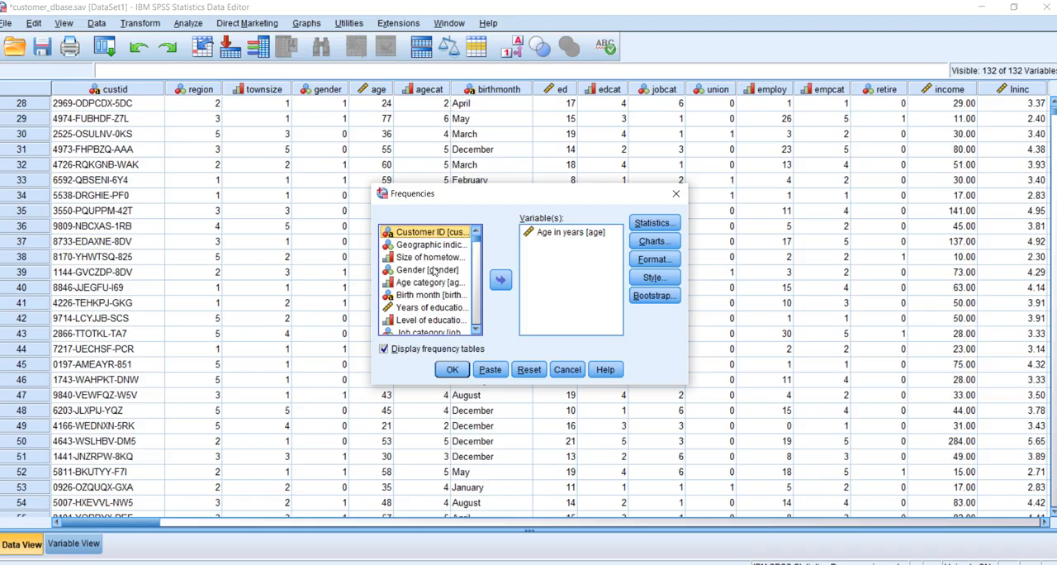
click(556, 234)
click(500, 280)
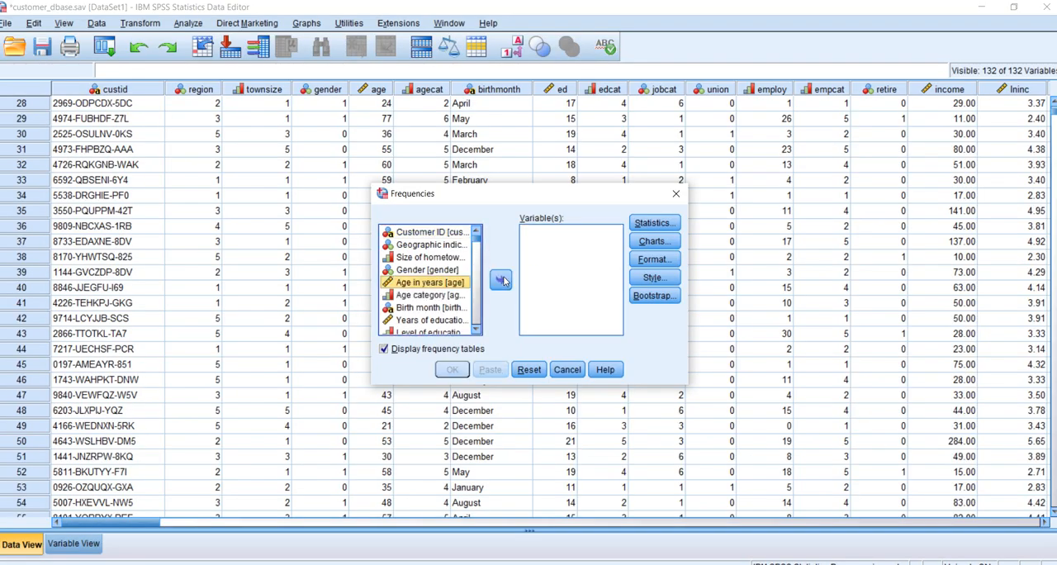
click(419, 296)
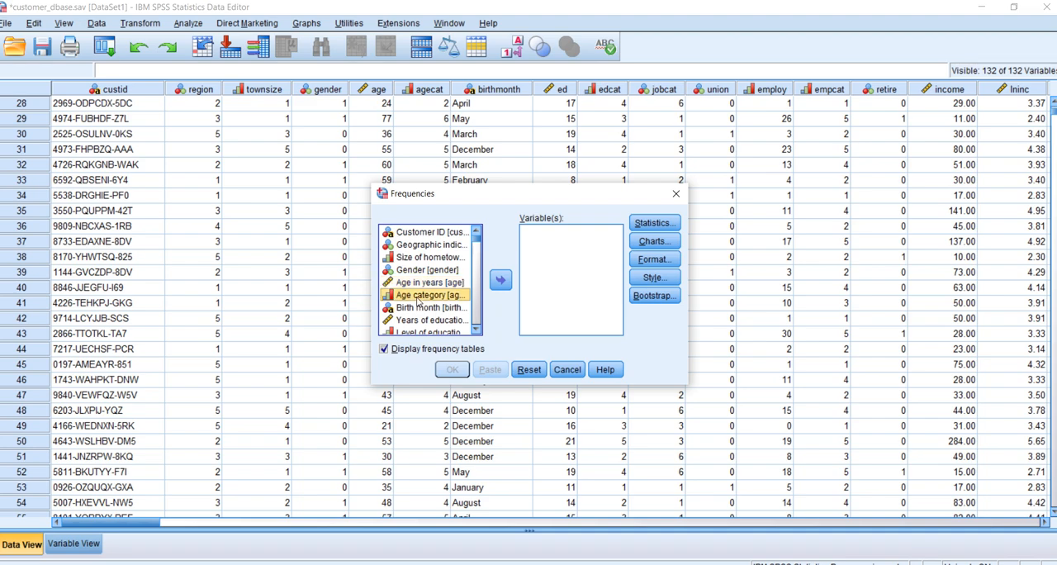
click(500, 281)
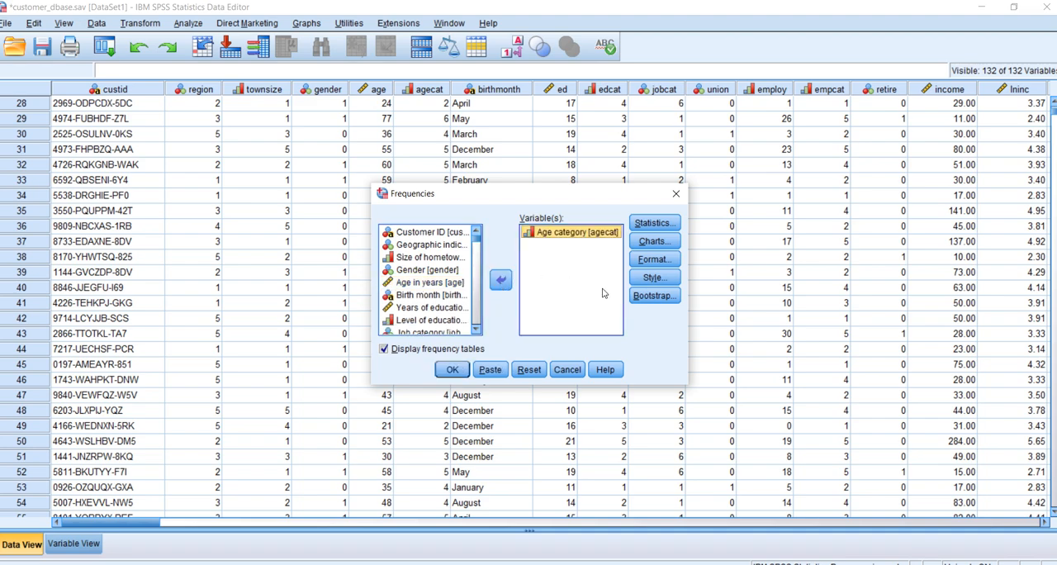
click(452, 370)
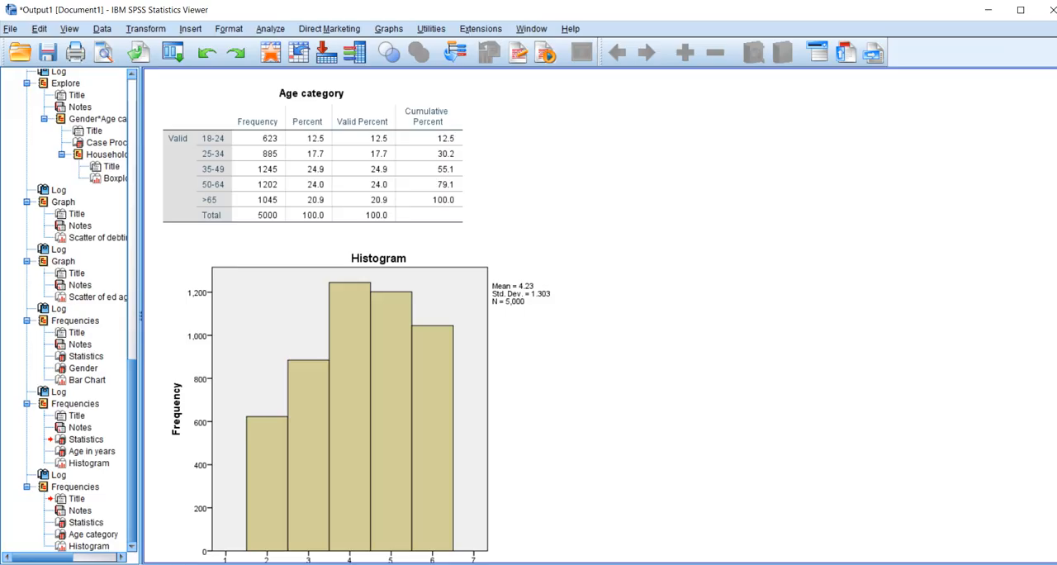
scroll(456, 545, down, 2)
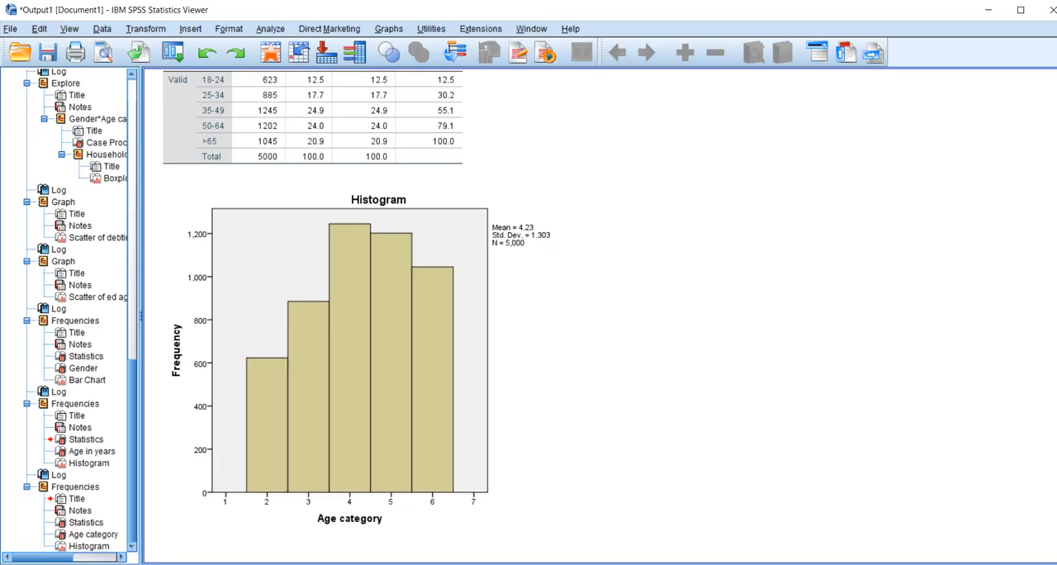
Return to the dataset, open the Descriptives analysis, and add Credit card debt as the variable
click(599, 529)
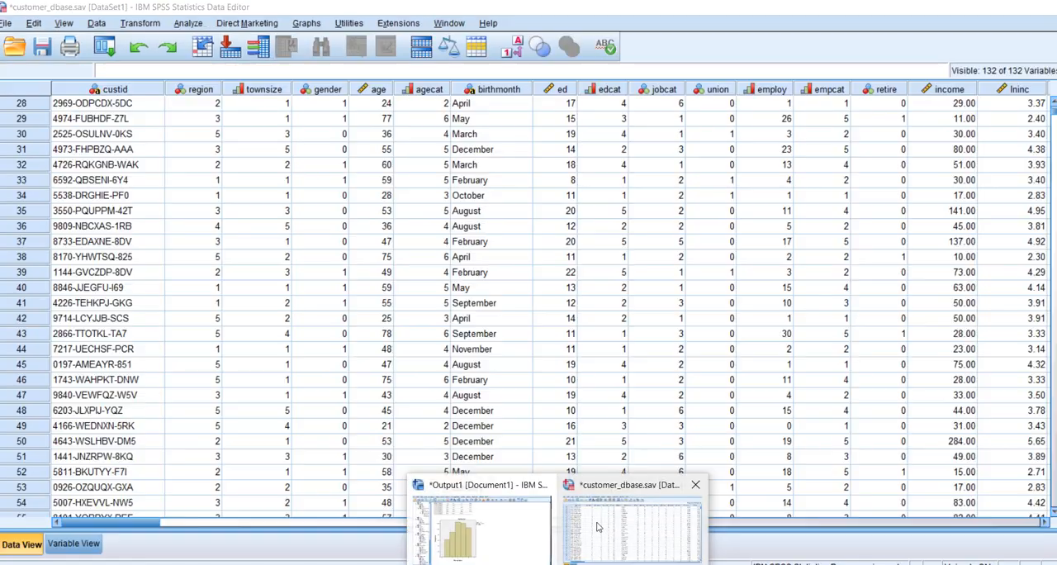
click(189, 25)
mouse_move(204, 62)
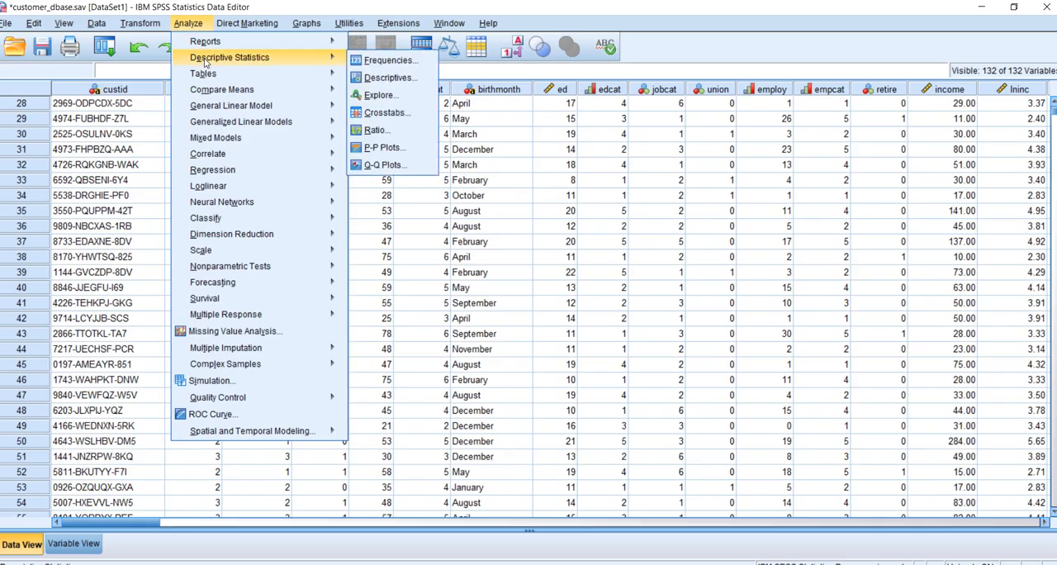
click(388, 77)
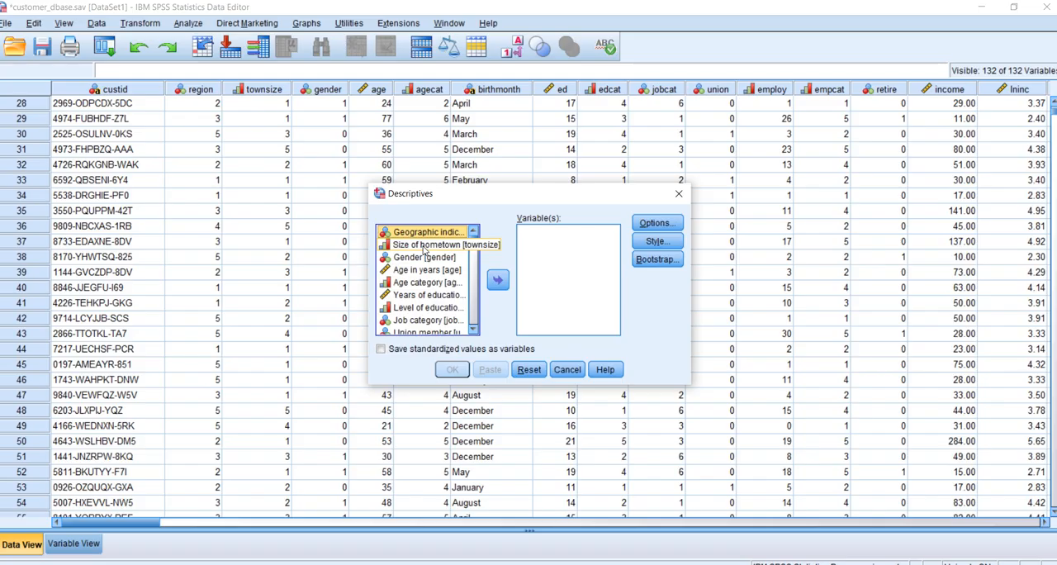
click(422, 272)
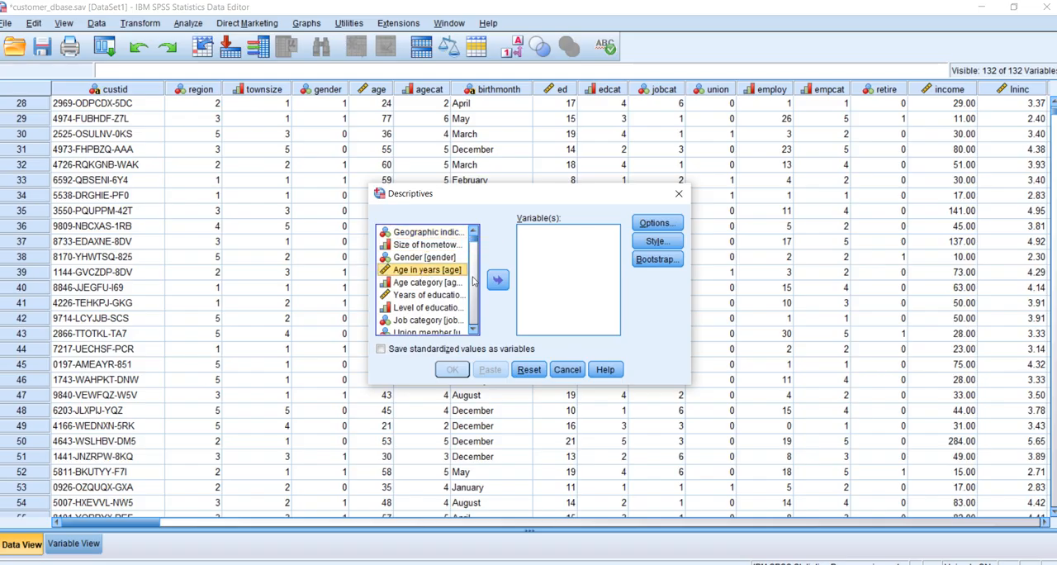
click(475, 305)
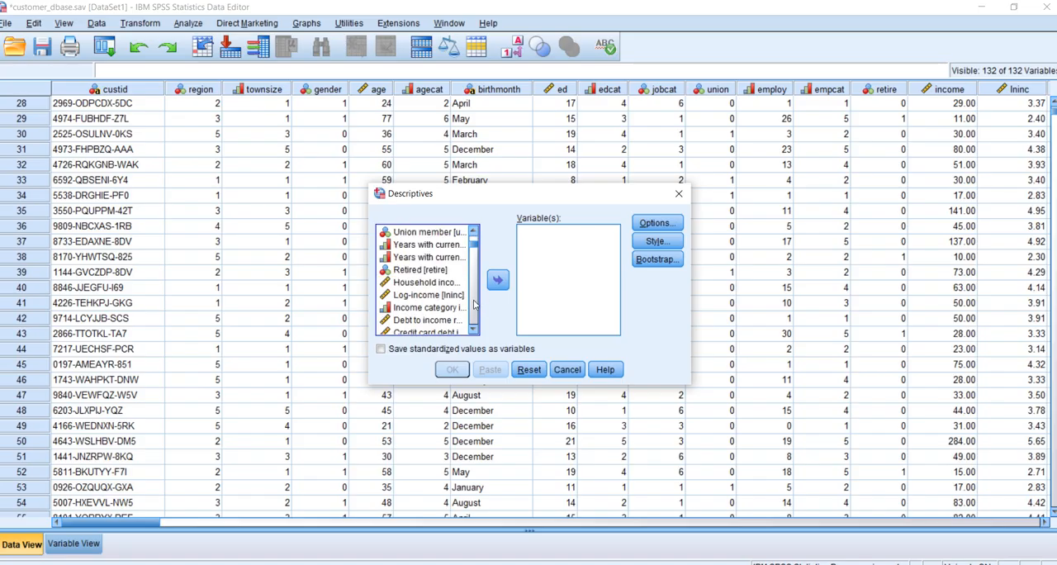
click(475, 305)
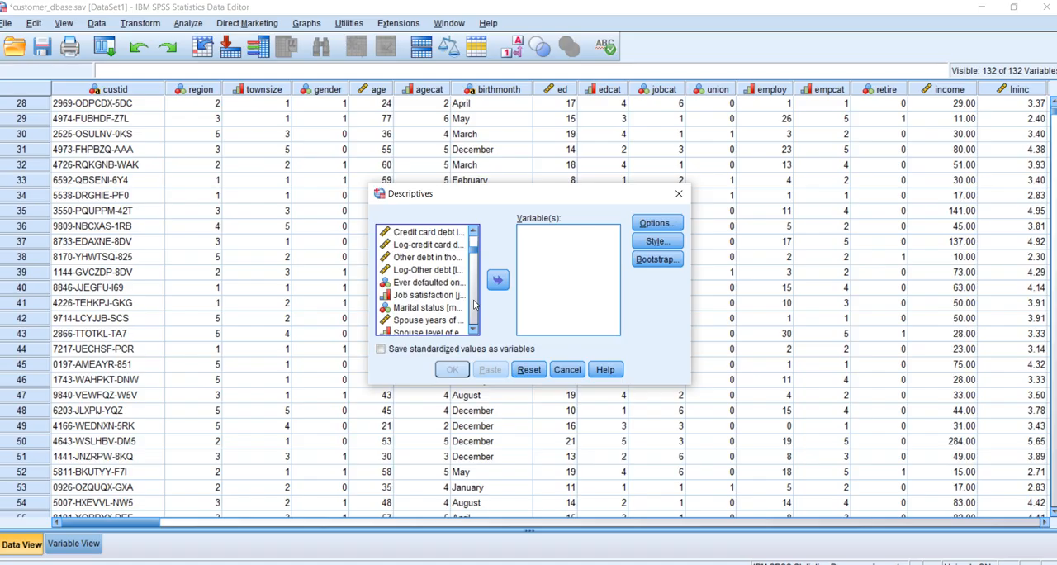
click(443, 234)
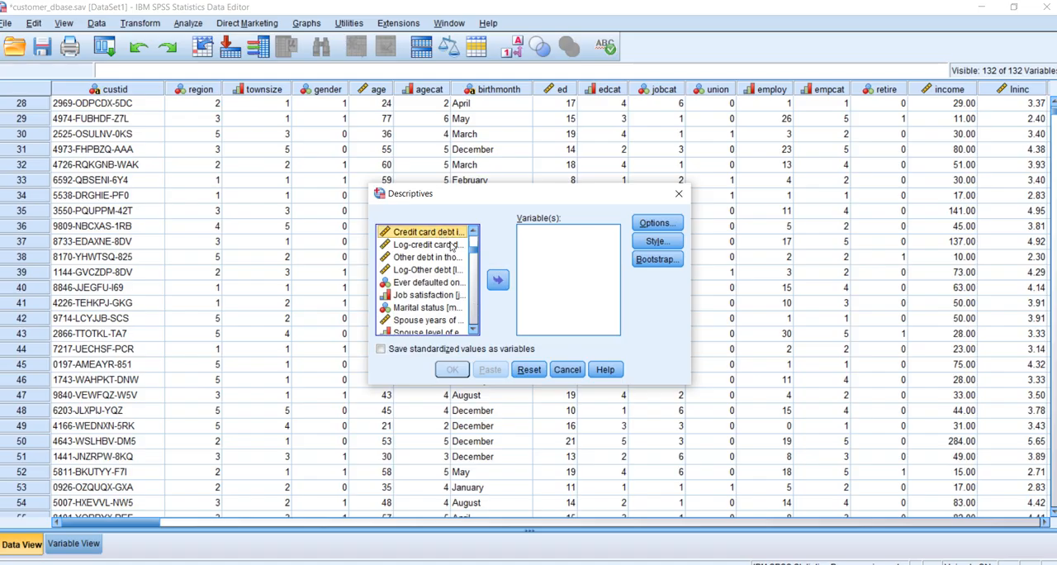
click(498, 280)
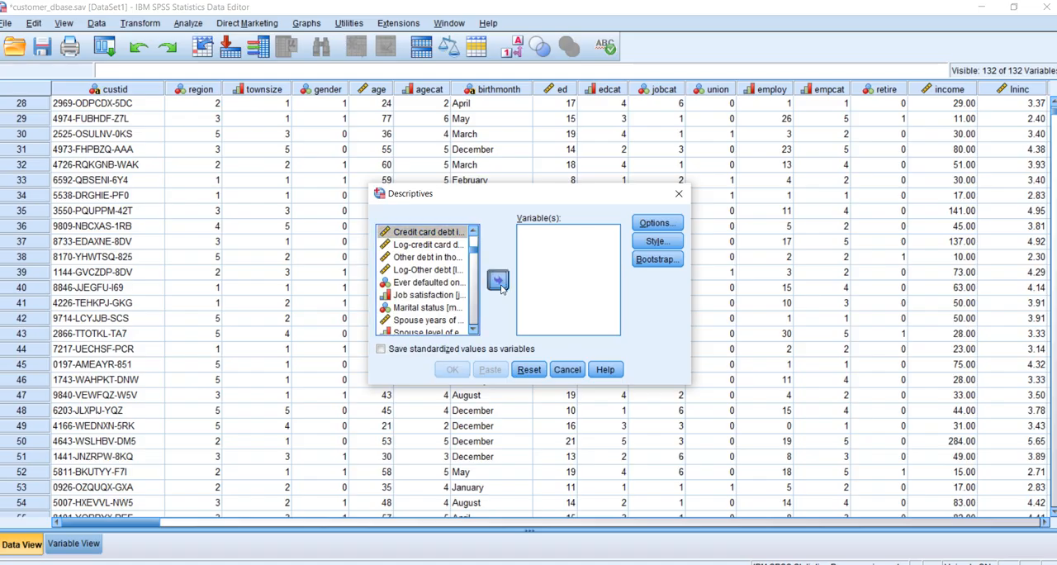
Add variance, kurtosis and skewness to the Descriptives statistics, keeping mean, standard deviation, minimum and maximum selected
click(665, 223)
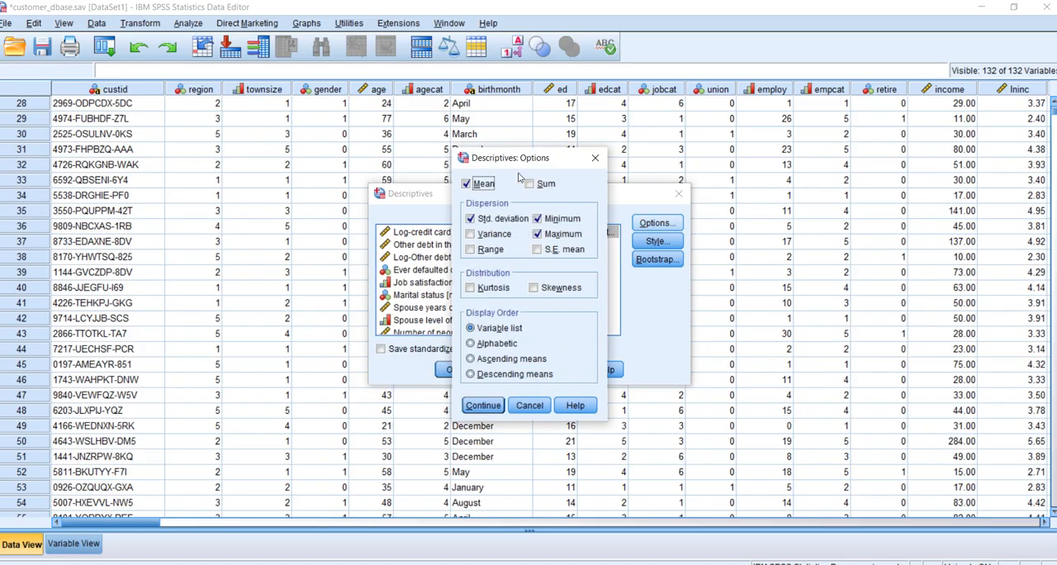
click(537, 234)
click(470, 234)
click(470, 287)
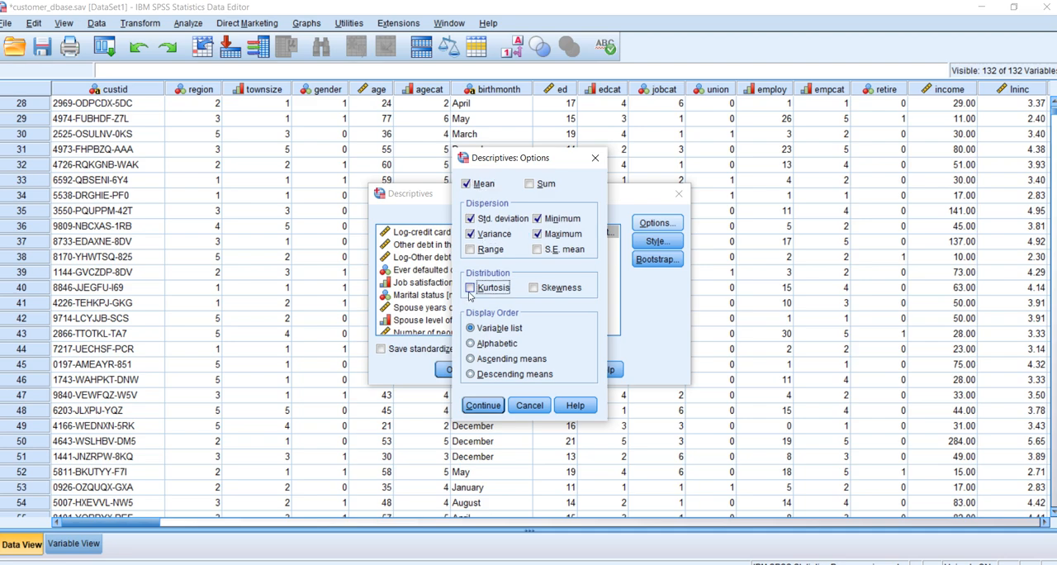
click(534, 287)
click(484, 406)
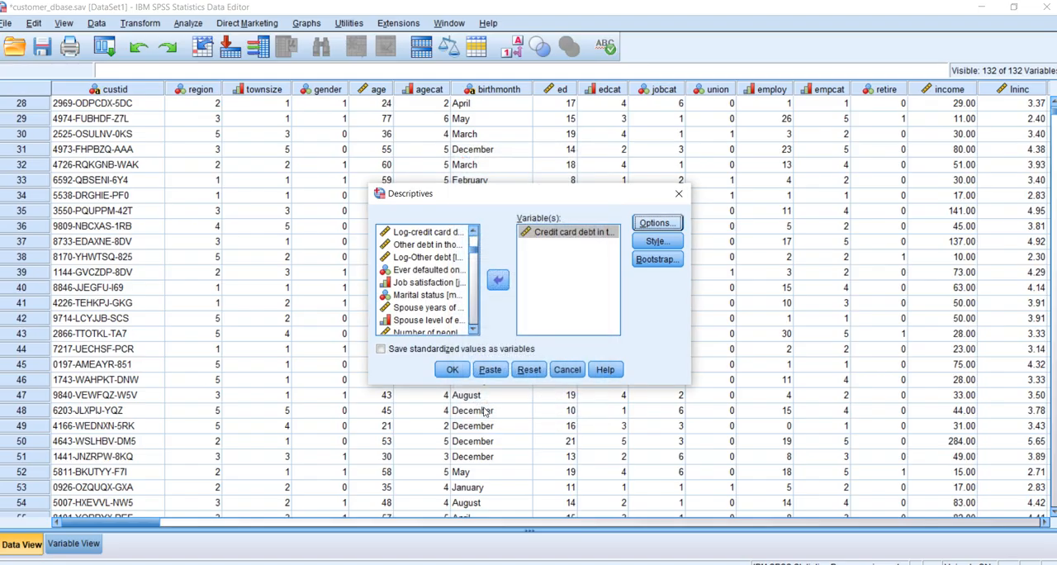
Inspect the table style and bootstrapping settings of the Descriptives analysis, leaving both without changes
click(658, 241)
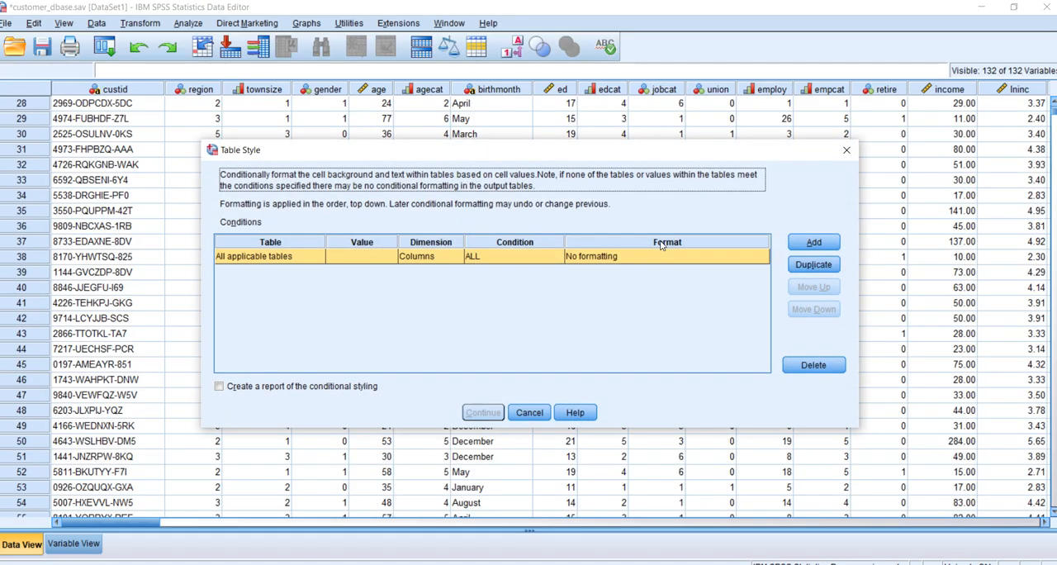
click(535, 418)
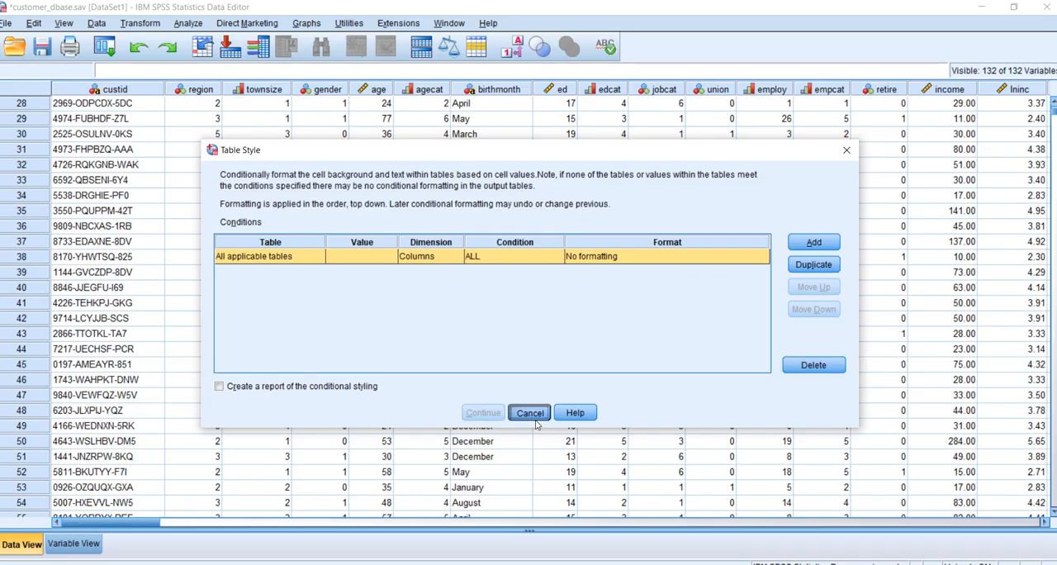
click(650, 265)
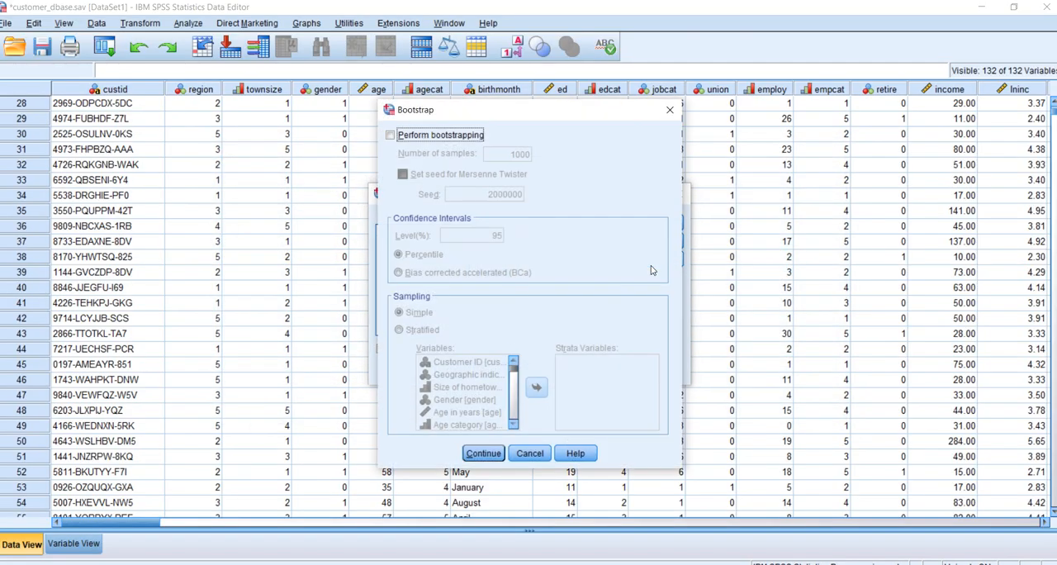
click(531, 454)
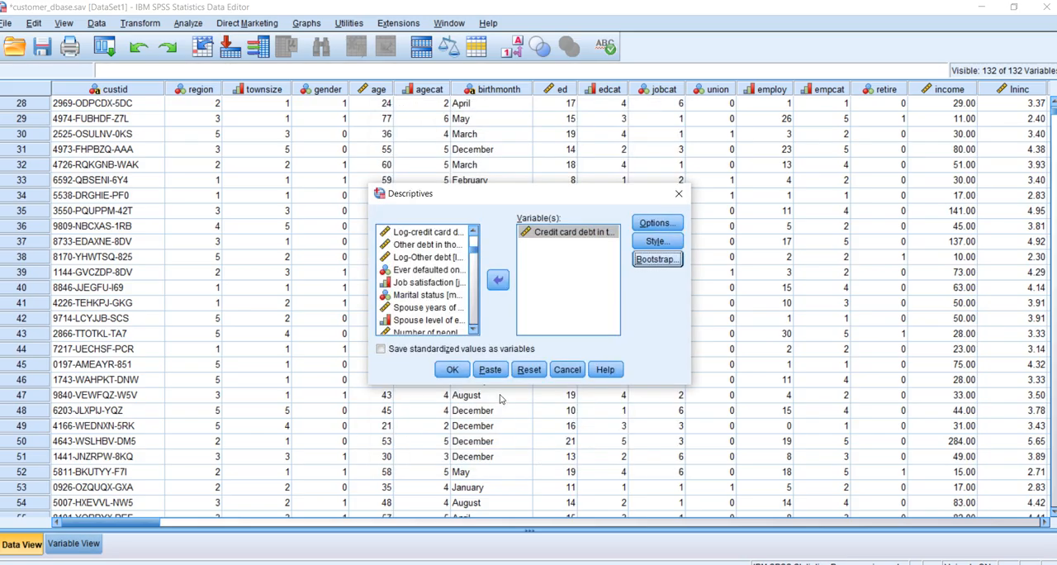
Recheck the selected statistics and run the Descriptives analysis for credit card debt to view its output table
click(661, 226)
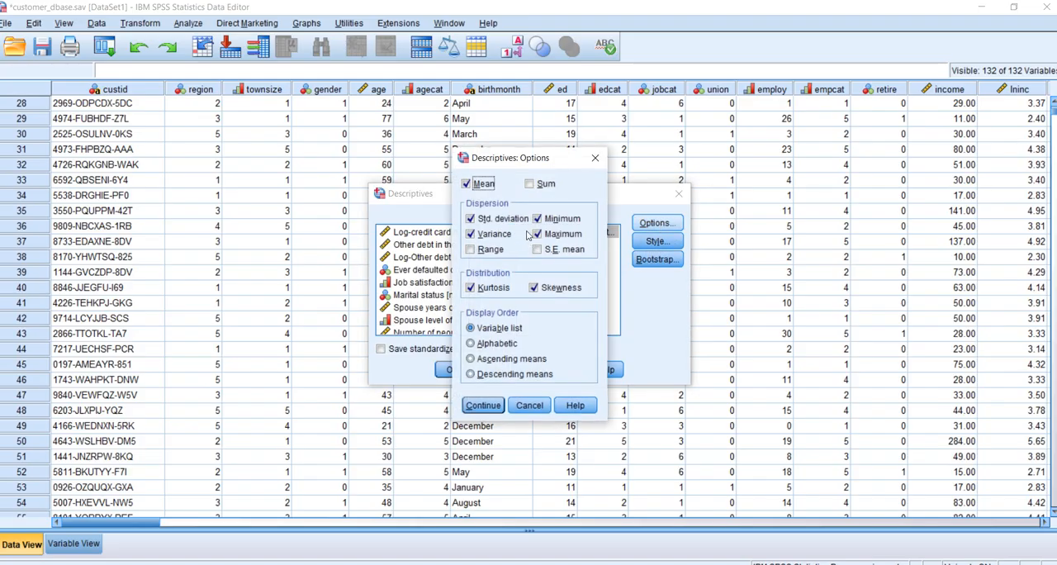
click(494, 406)
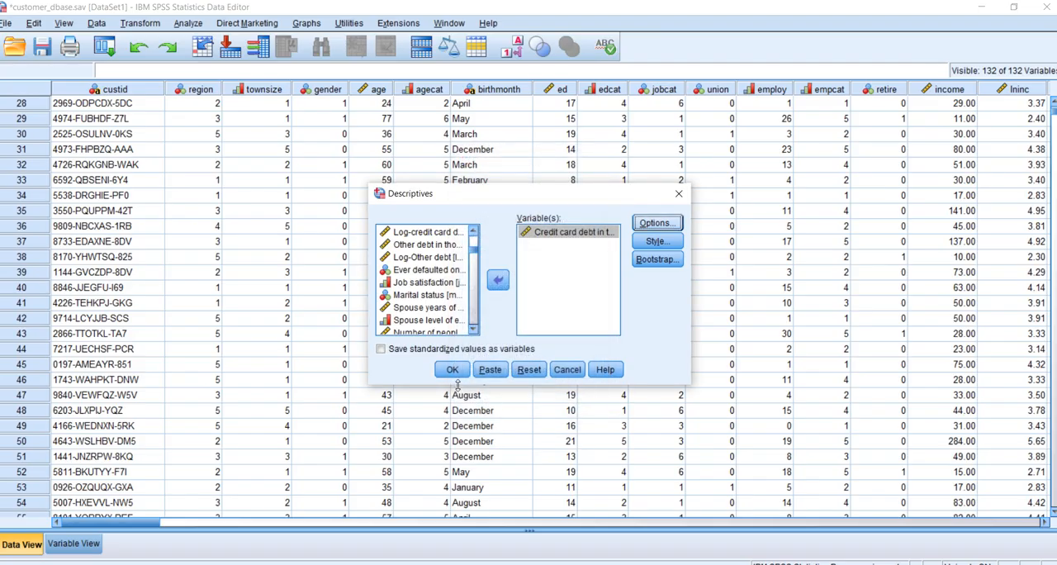
click(453, 370)
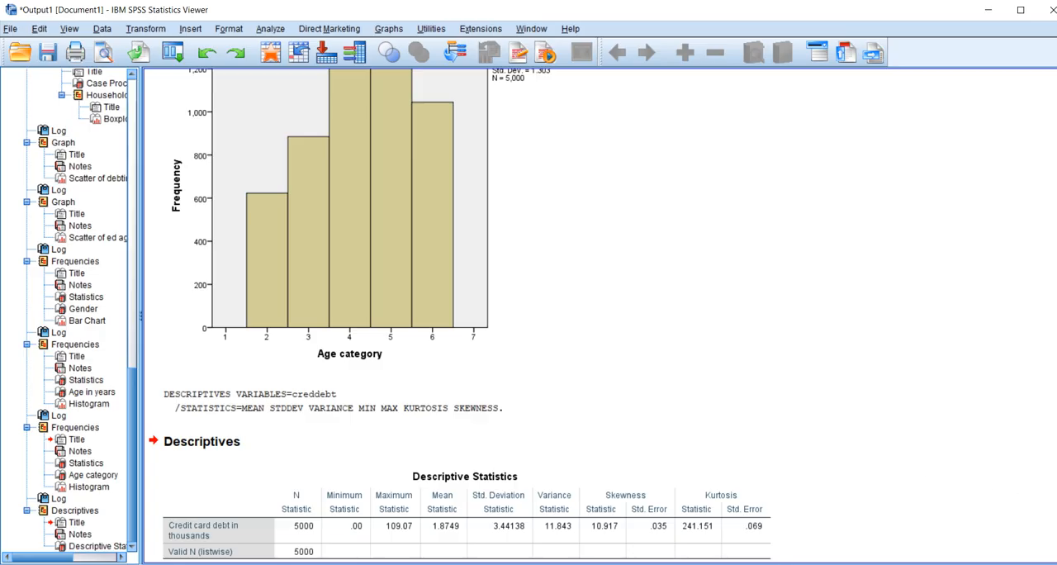
scroll(578, 314, up, 10)
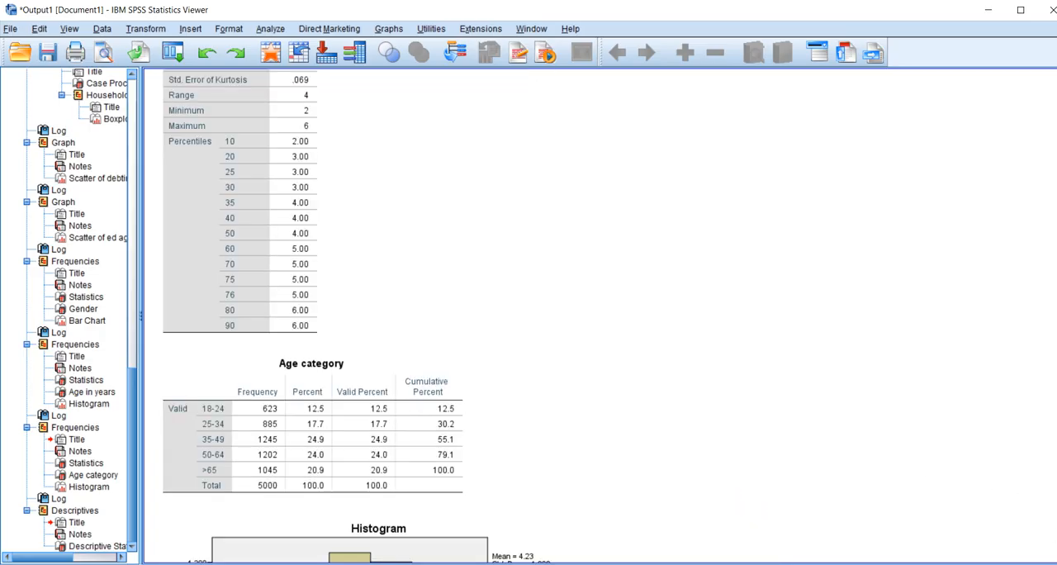
scroll(578, 314, down, 10)
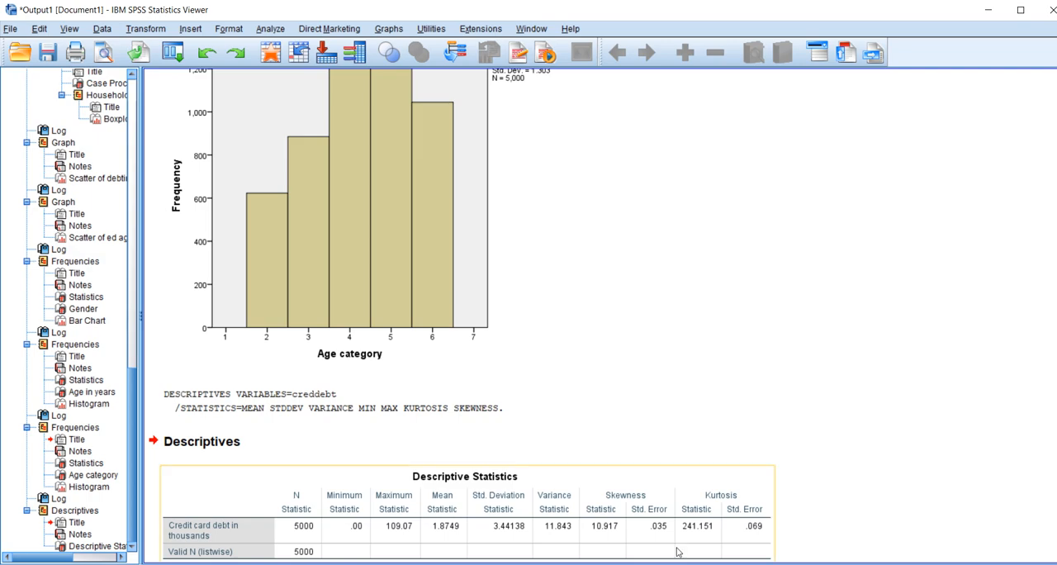
key(alt+Tab)
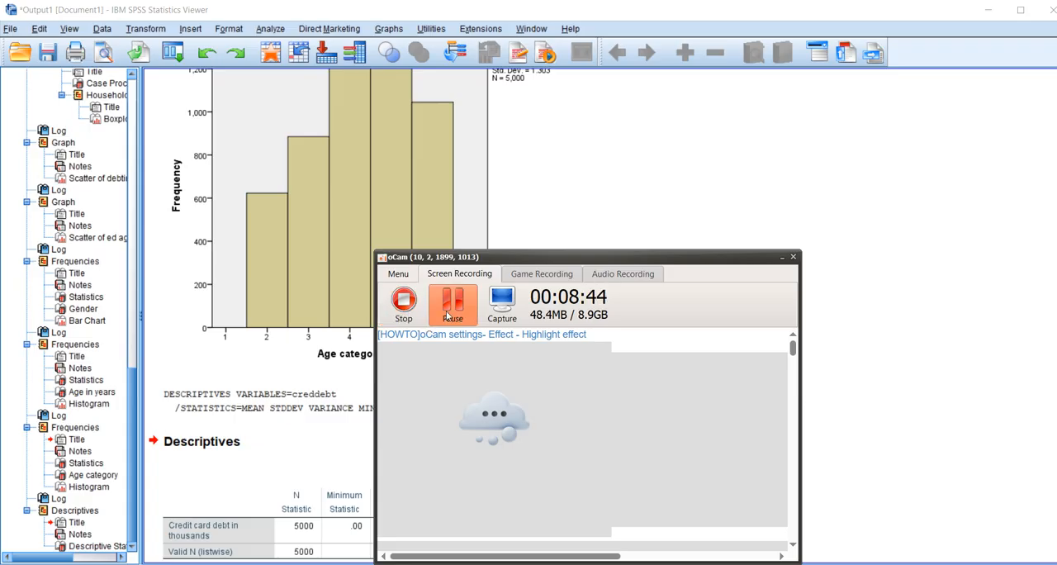
click(669, 203)
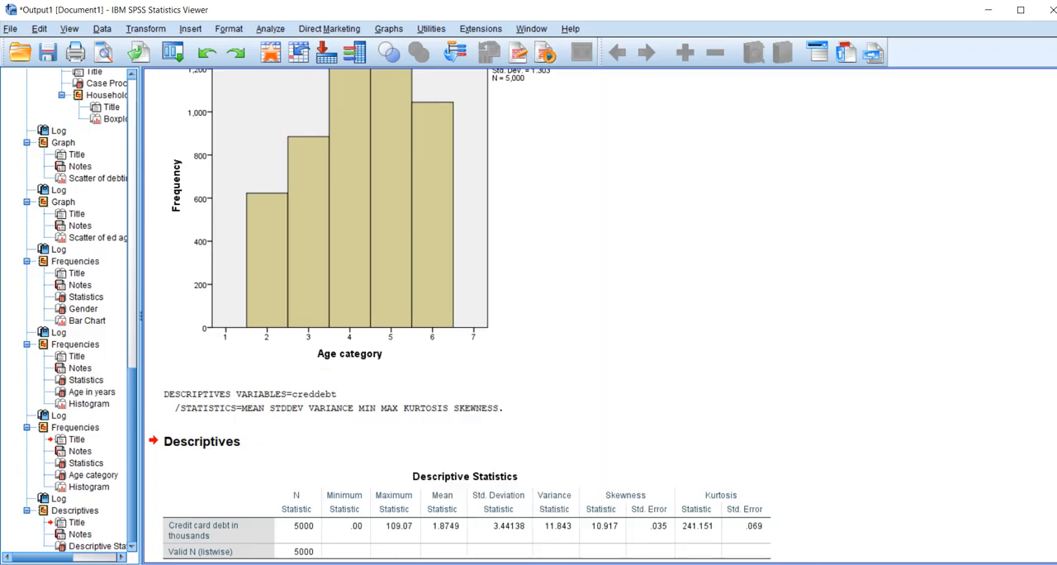
key(alt+Tab)
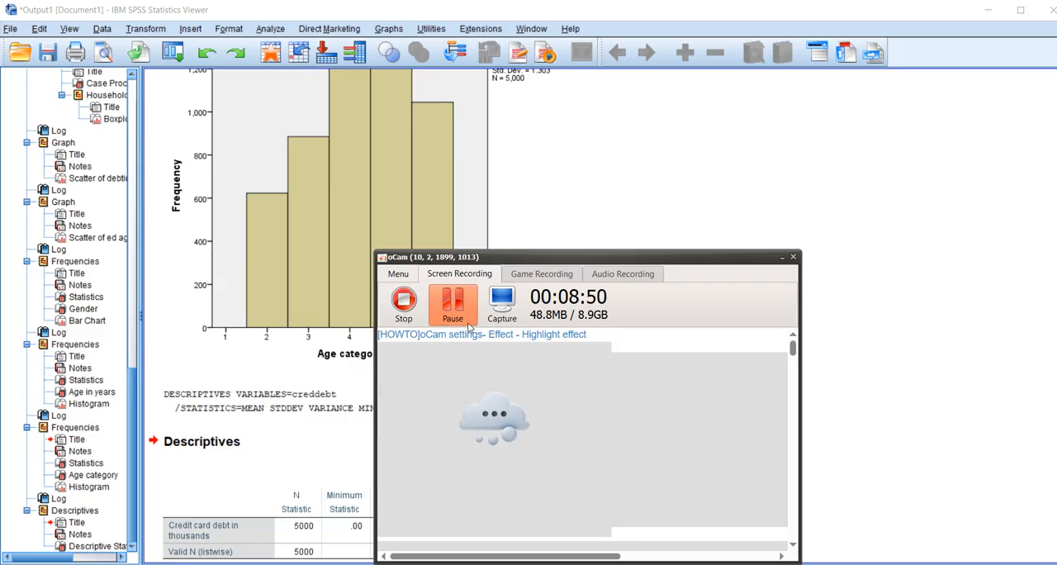